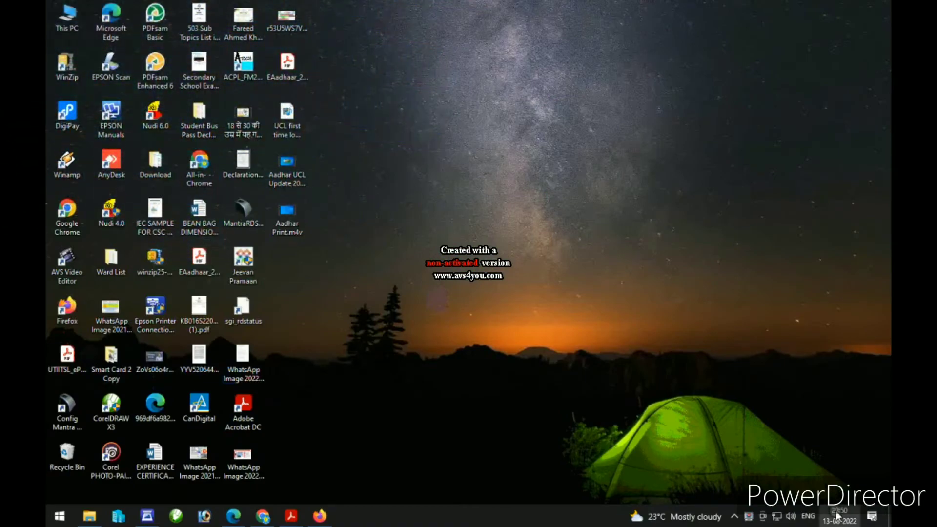
- Synchronize the Windows clock with the time server in the date and time settings, and close the settings
{"action": "mouse_move", "coordinate": [838, 516]}
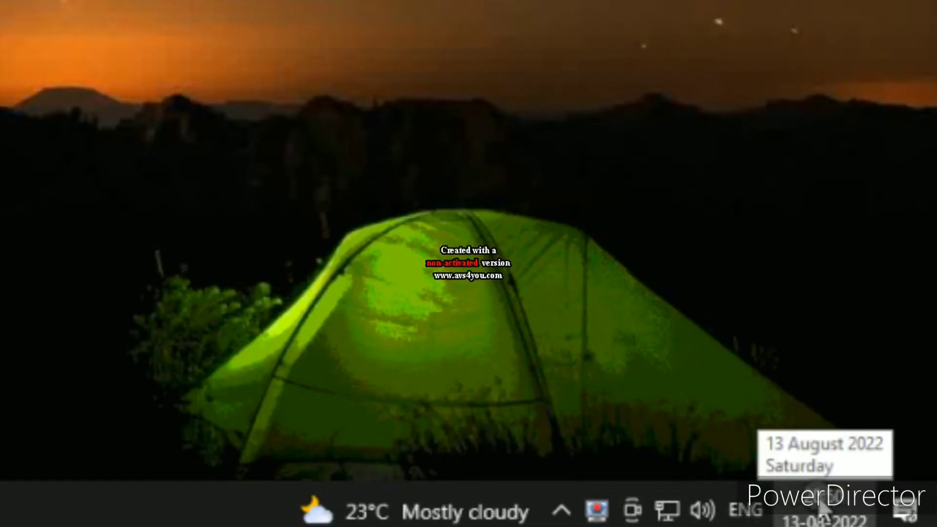
{"action": "right_click", "coordinate": [822, 509]}
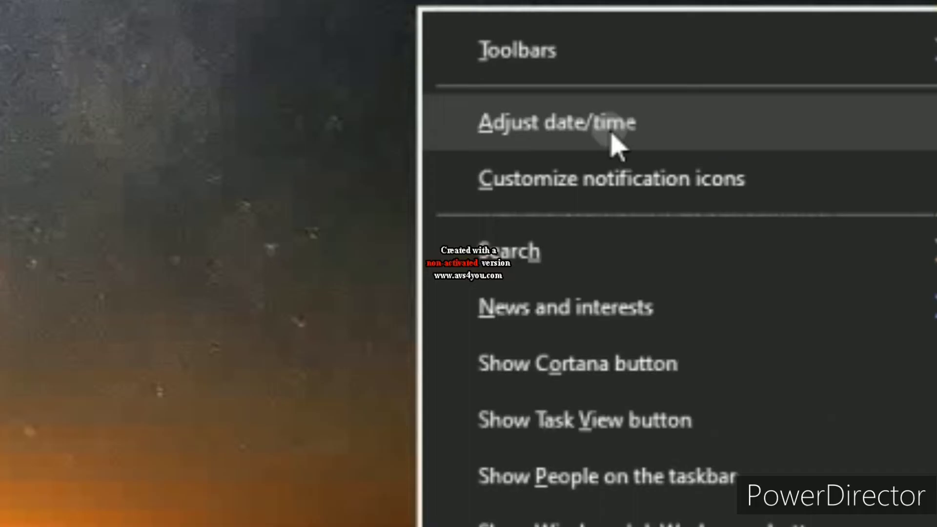
{"action": "left_click", "coordinate": [773, 194]}
{"action": "left_click", "coordinate": [650, 121]}
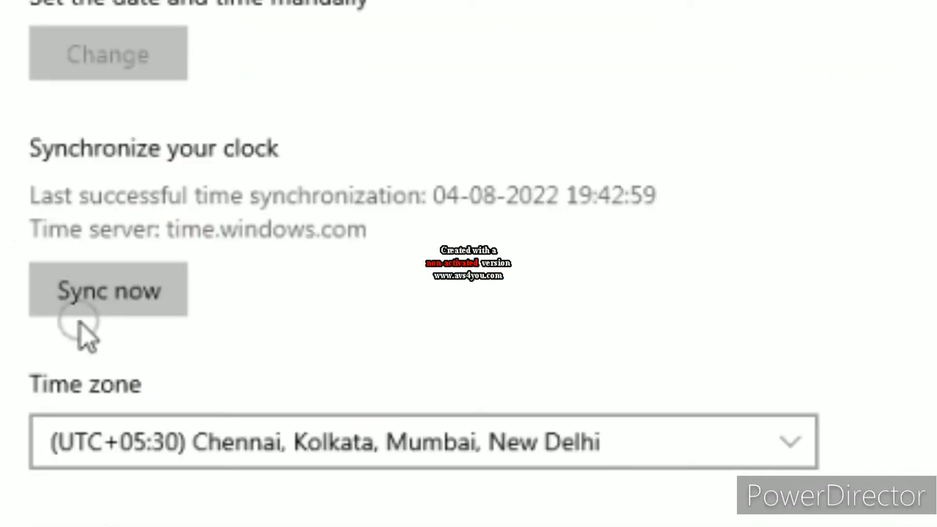
{"action": "left_click", "coordinate": [266, 288]}
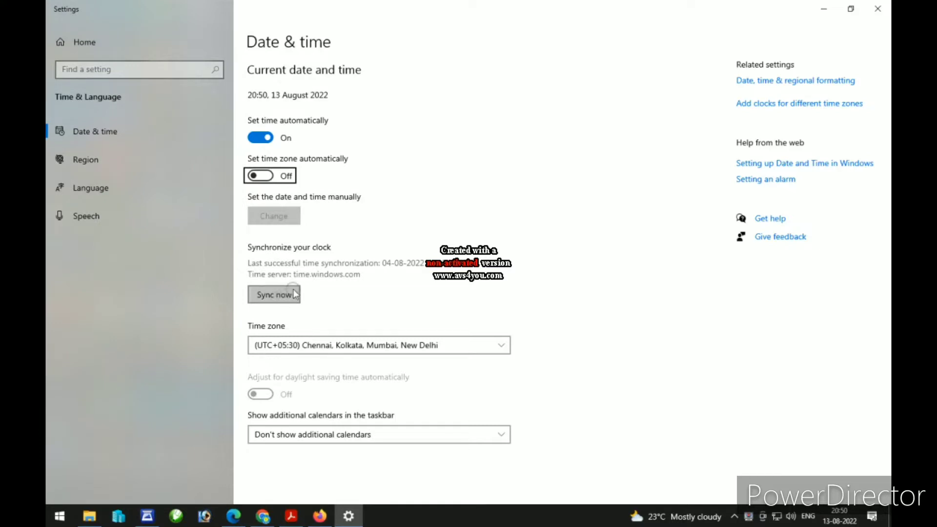
{"action": "left_click", "coordinate": [878, 8]}
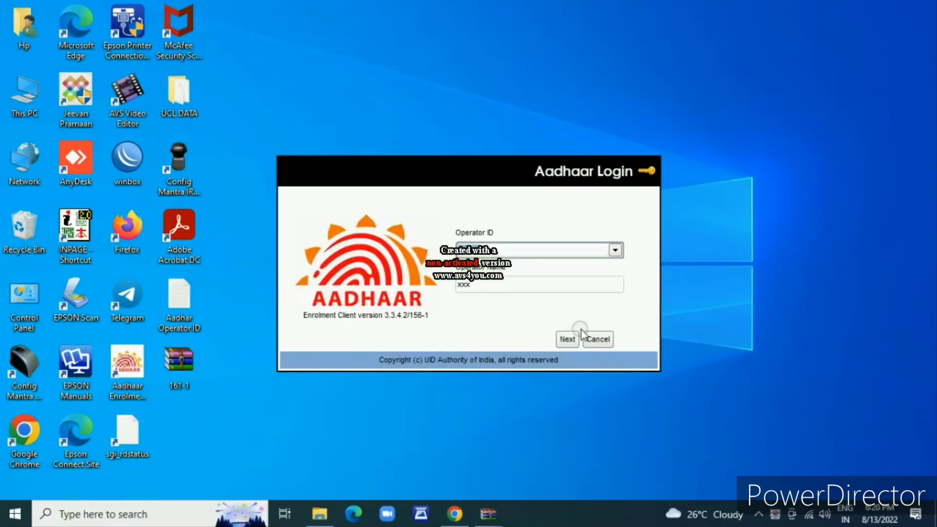
- Cancel the Aadhaar login and open the Windows Services app
{"action": "left_click", "coordinate": [598, 339]}
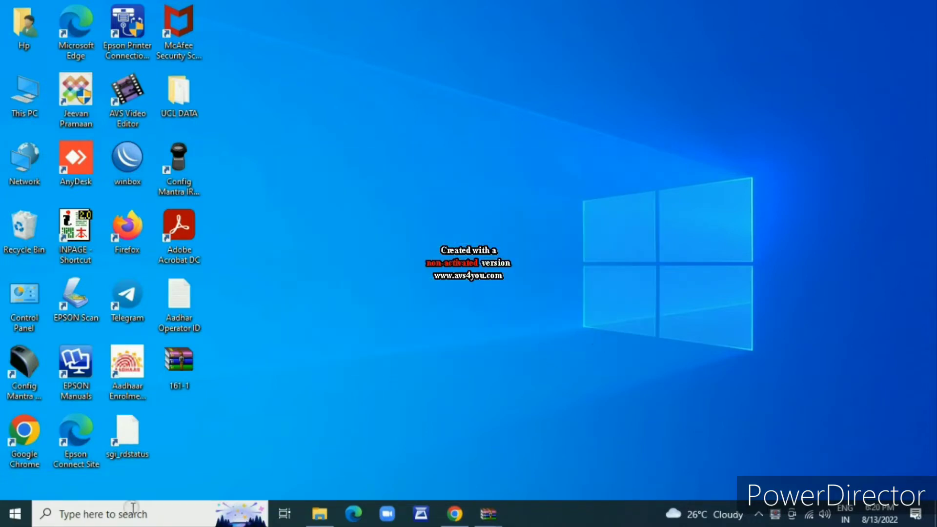
{"action": "left_click", "coordinate": [110, 514]}
{"action": "type", "text": "ser"}
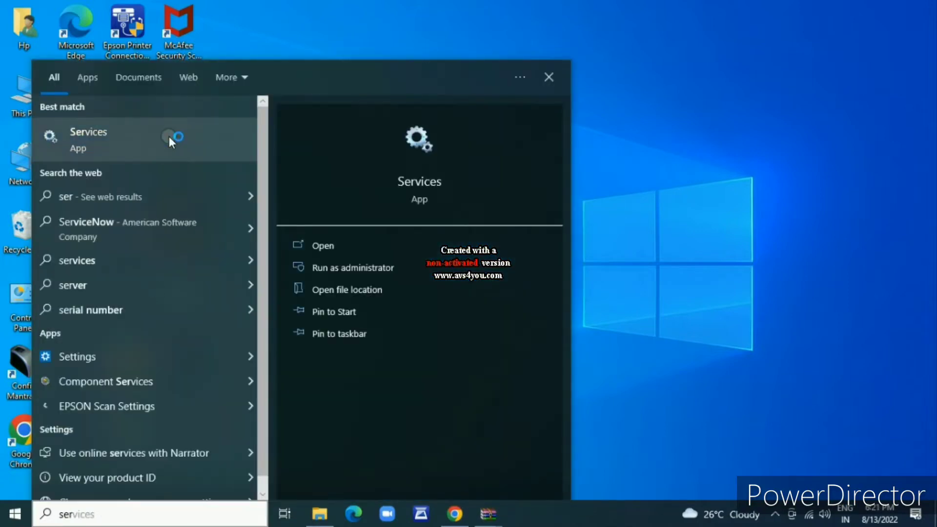
{"action": "left_click", "coordinate": [169, 137]}
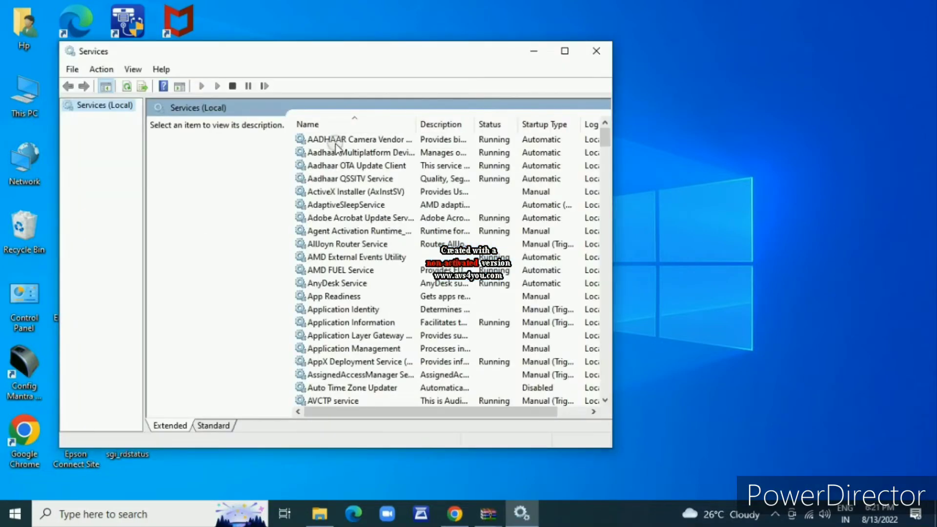
- Stop the AADHAAR Camera Vendor Device Manager and Aadhaar Multiplatform Device Manager services
{"action": "left_click", "coordinate": [335, 141]}
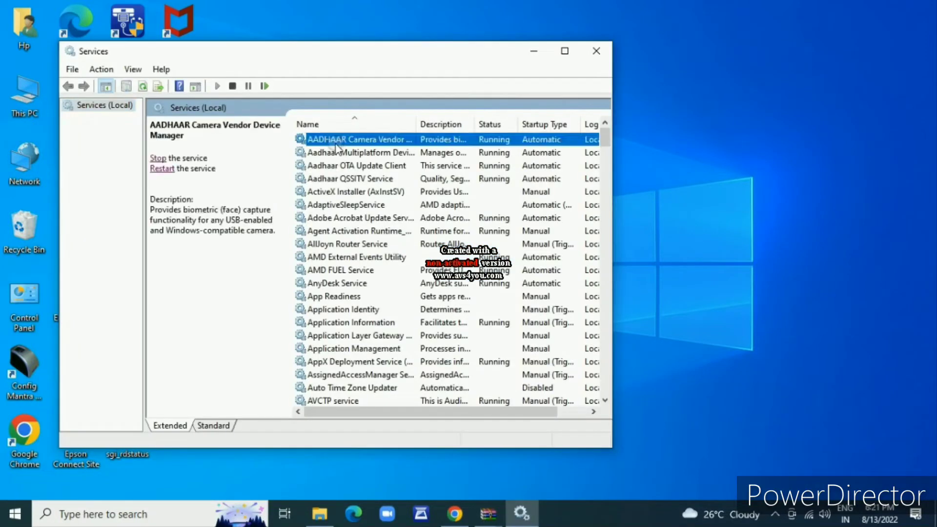
{"action": "left_click", "coordinate": [158, 159]}
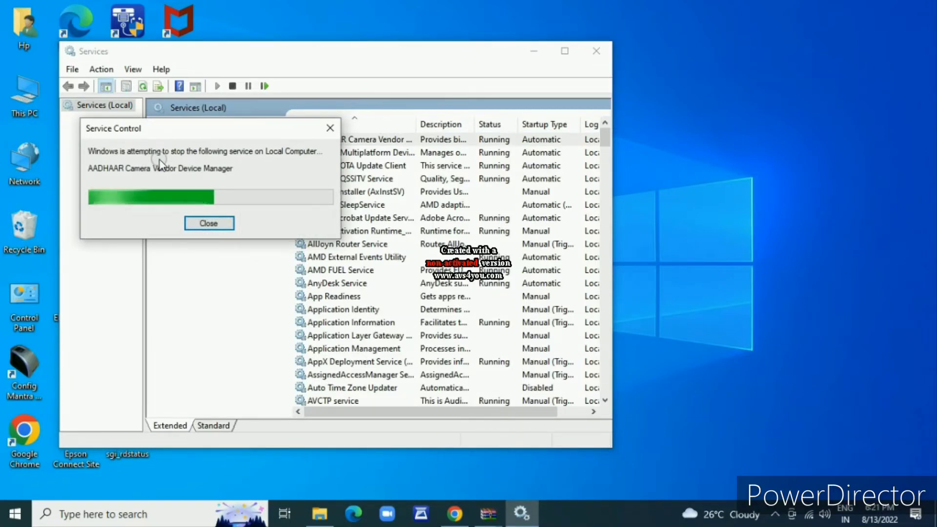
{"action": "left_click", "coordinate": [341, 154]}
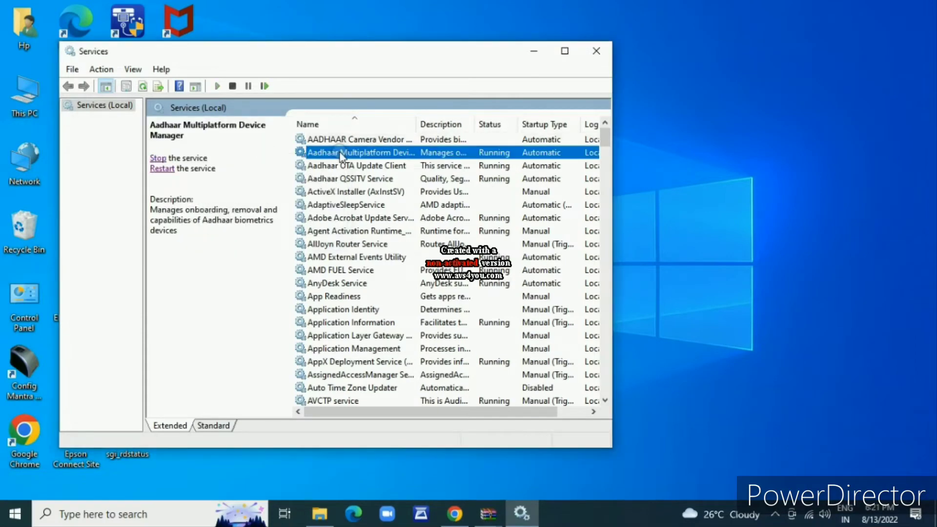
{"action": "left_click", "coordinate": [162, 170]}
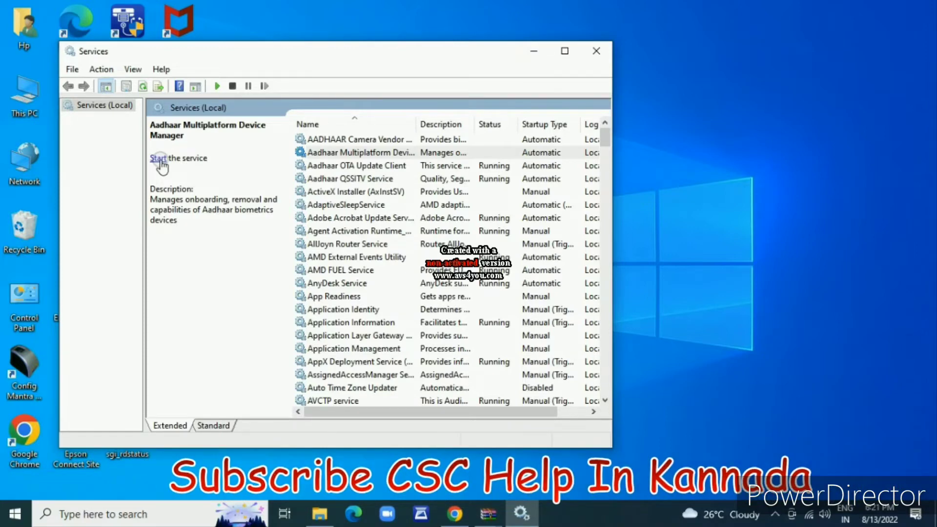
- Stop the Aadhaar OTA Update Client and Aadhaar QSSITV Service, and minimize the Services window
{"action": "key", "text": "Down"}
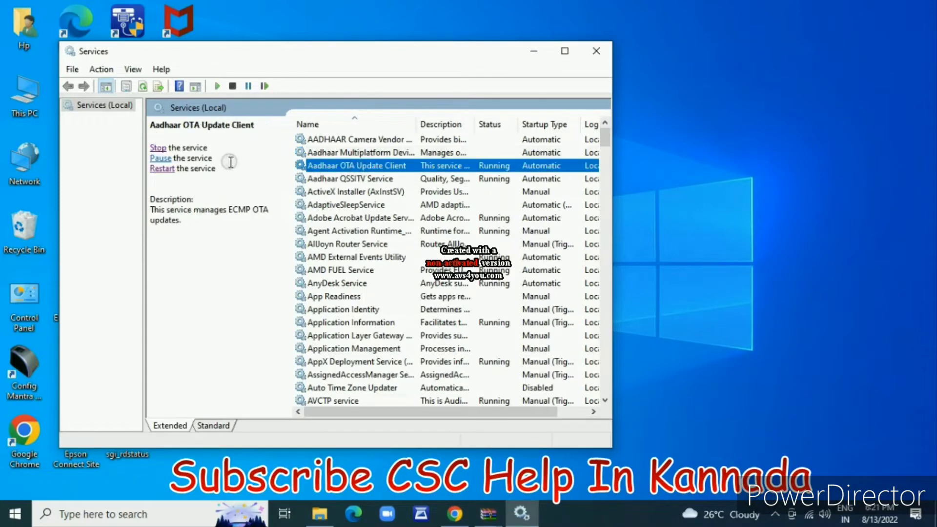
{"action": "left_click", "coordinate": [158, 148]}
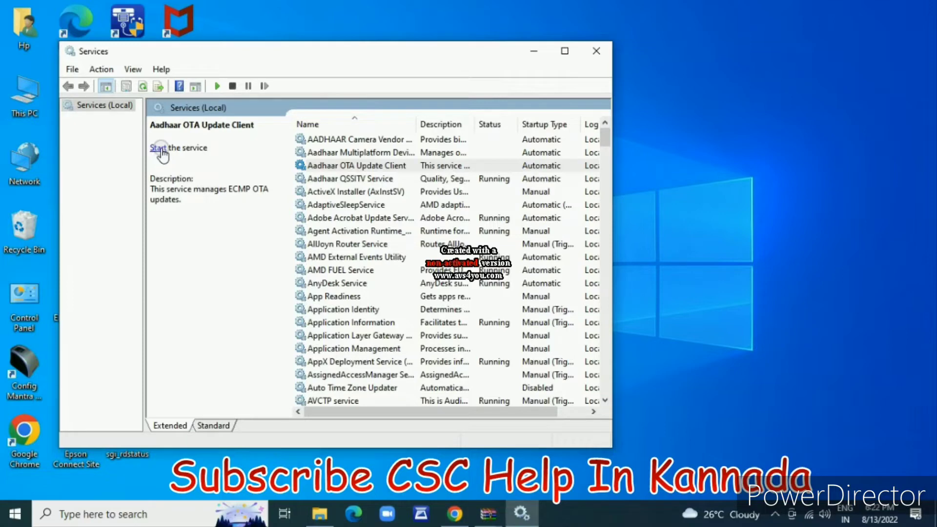
{"action": "left_click", "coordinate": [327, 178]}
{"action": "left_click", "coordinate": [159, 148]}
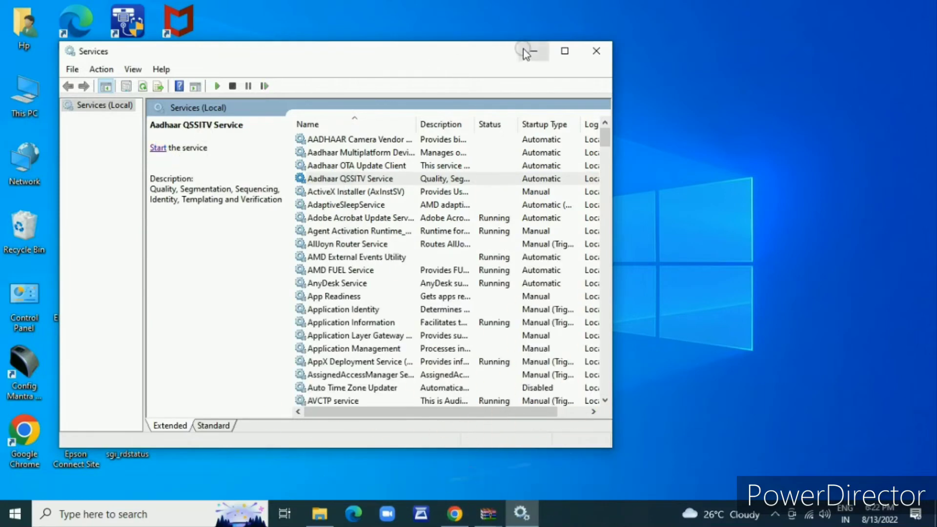
{"action": "left_click", "coordinate": [526, 50]}
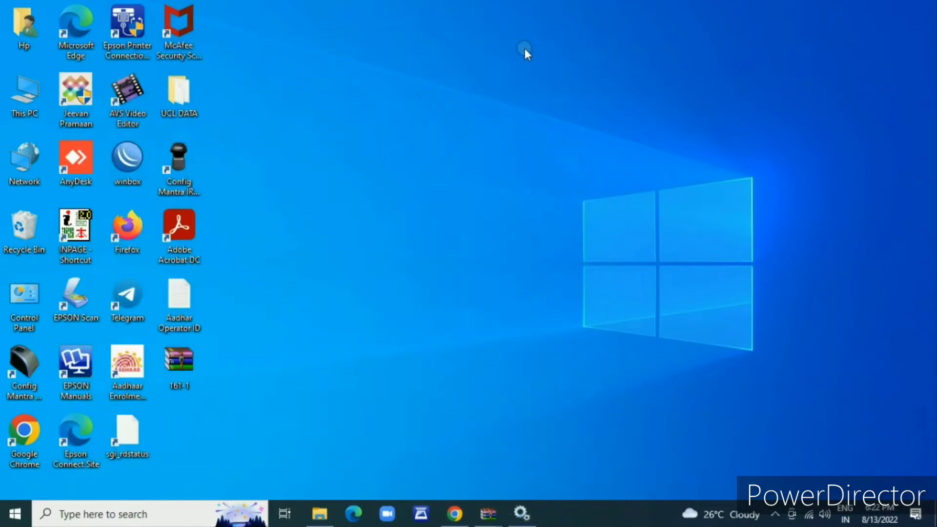
- Open the file location of the Aadhaar Enrolment Client desktop shortcut and go into its seed folder
{"action": "double_click", "coordinate": [127, 377]}
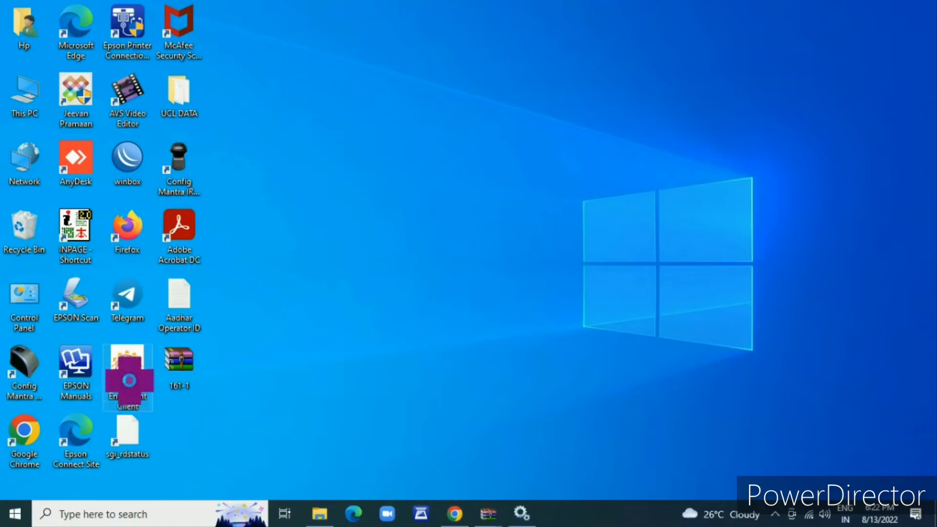
{"action": "right_click", "coordinate": [128, 380]}
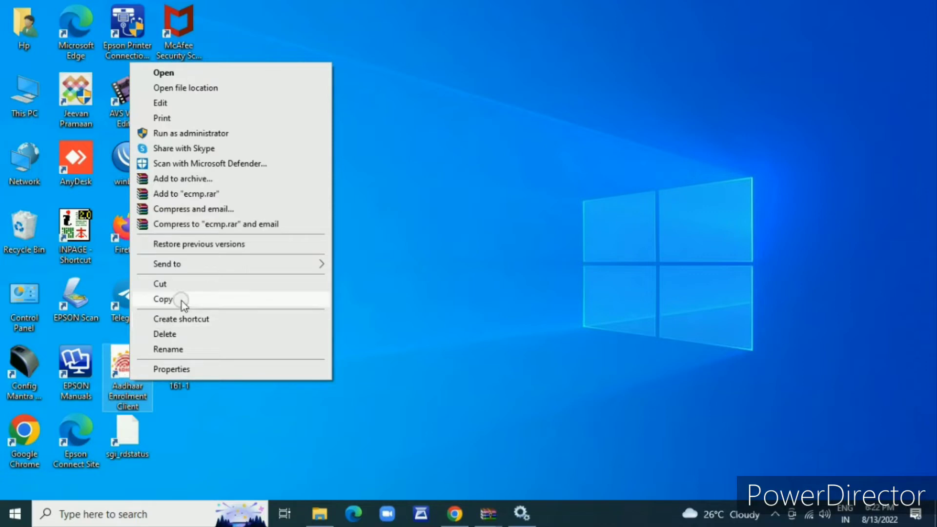
{"action": "mouse_move", "coordinate": [204, 270]}
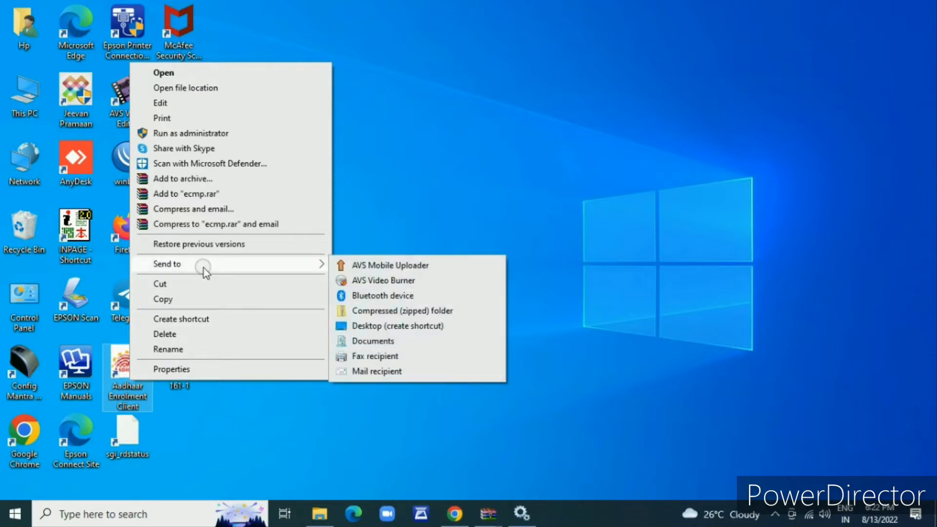
{"action": "left_click", "coordinate": [246, 88]}
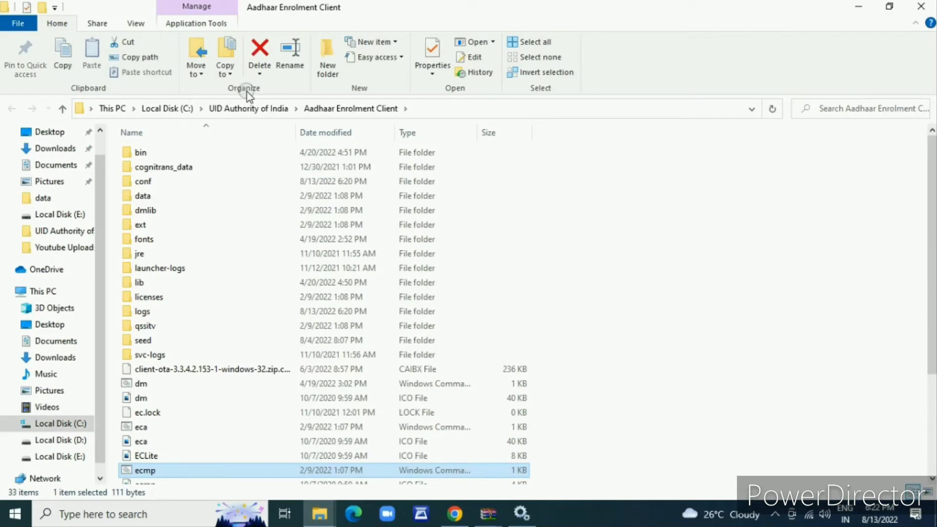
{"action": "double_click", "coordinate": [144, 340]}
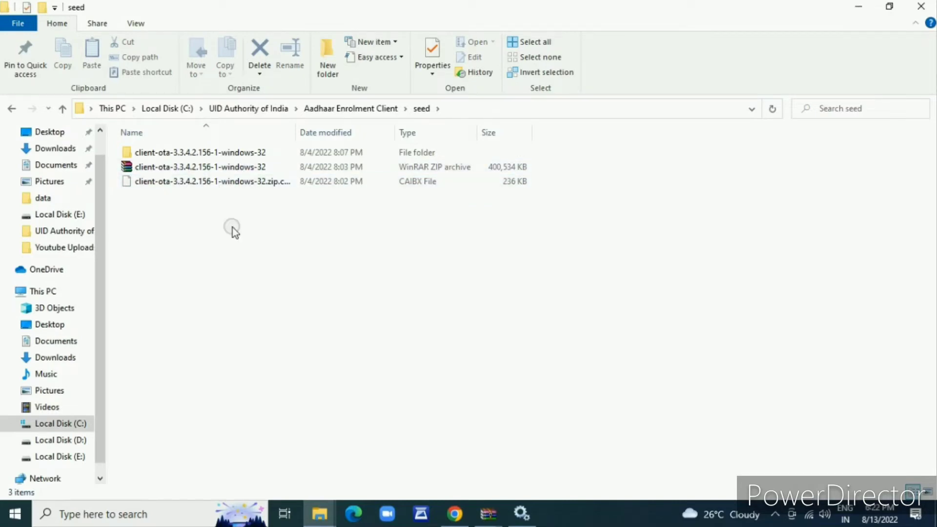
- Cut all client-ota-3.3.4.2.156-1-windows-32 items from the seed folder and minimize the window
{"action": "key", "text": "ctrl+a"}
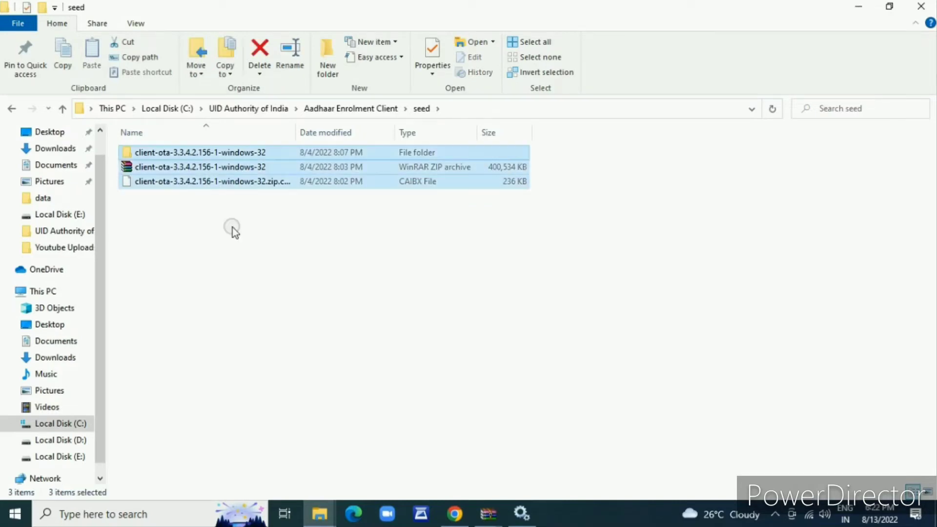
{"action": "key", "text": "ctrl+c"}
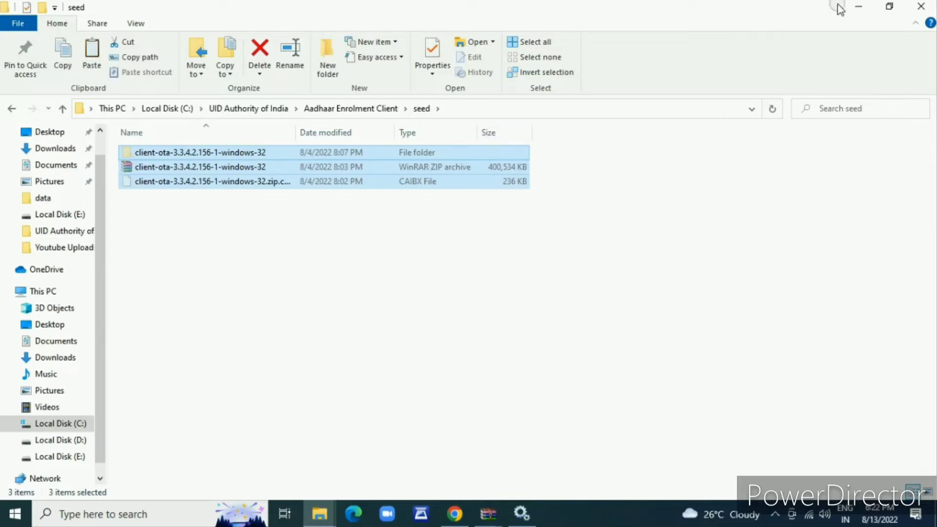
{"action": "left_click", "coordinate": [858, 6]}
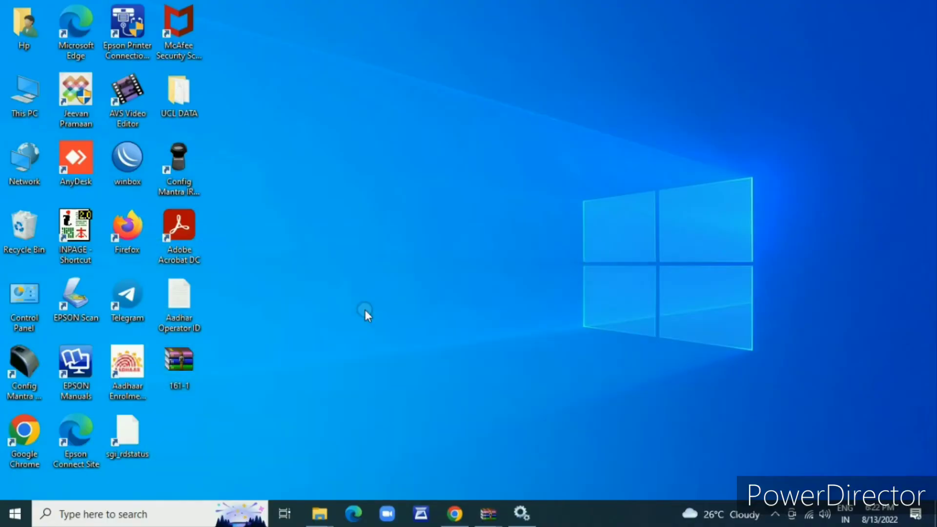
- Create a new folder named "Back Up" on the desktop
{"action": "right_click", "coordinate": [255, 394]}
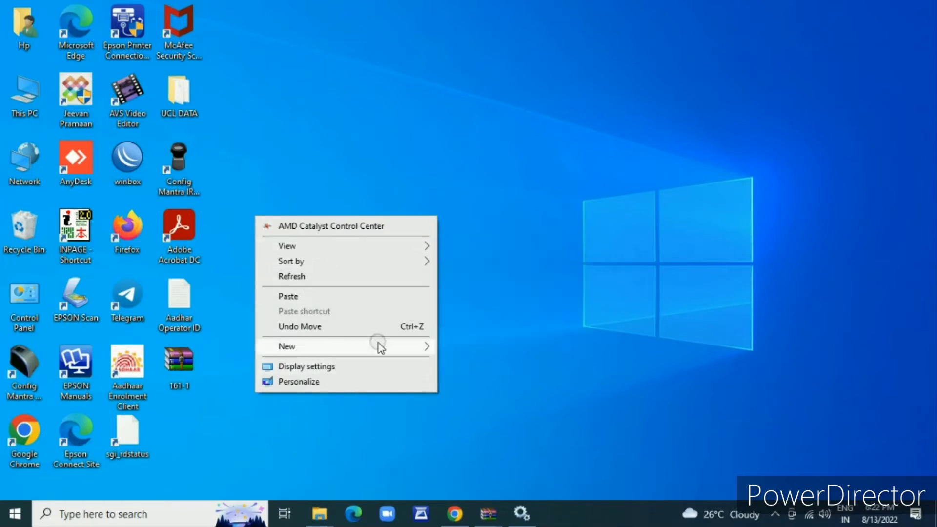
{"action": "mouse_move", "coordinate": [381, 348]}
{"action": "left_click", "coordinate": [468, 347]}
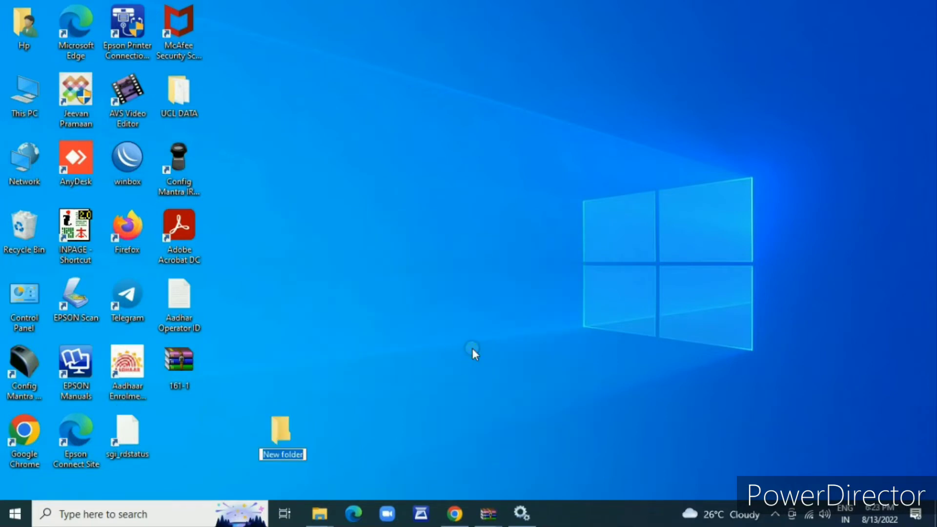
{"action": "type", "text": "Back U"}
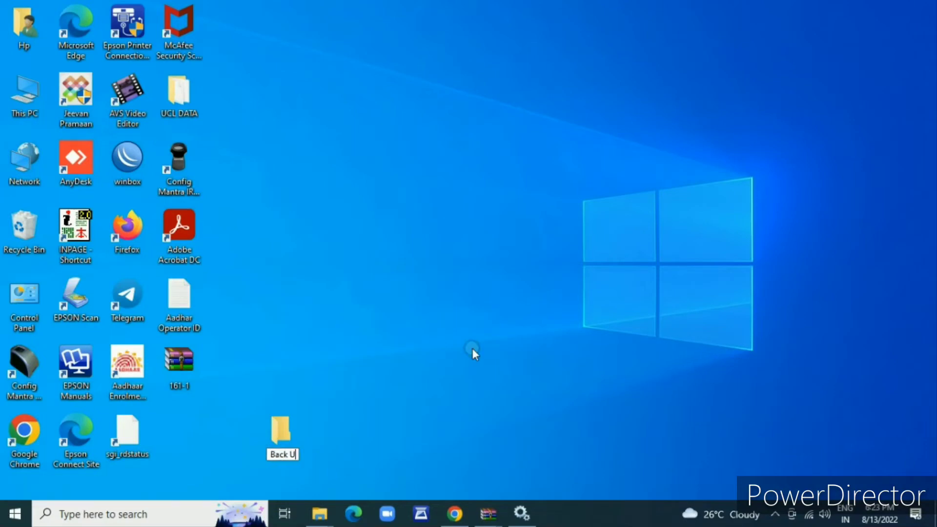
{"action": "type", "text": "p"}
{"action": "key", "text": "Return"}
- Paste the cut client-ota items into the Back Up folder and close its window
{"action": "left_click", "coordinate": [283, 429]}
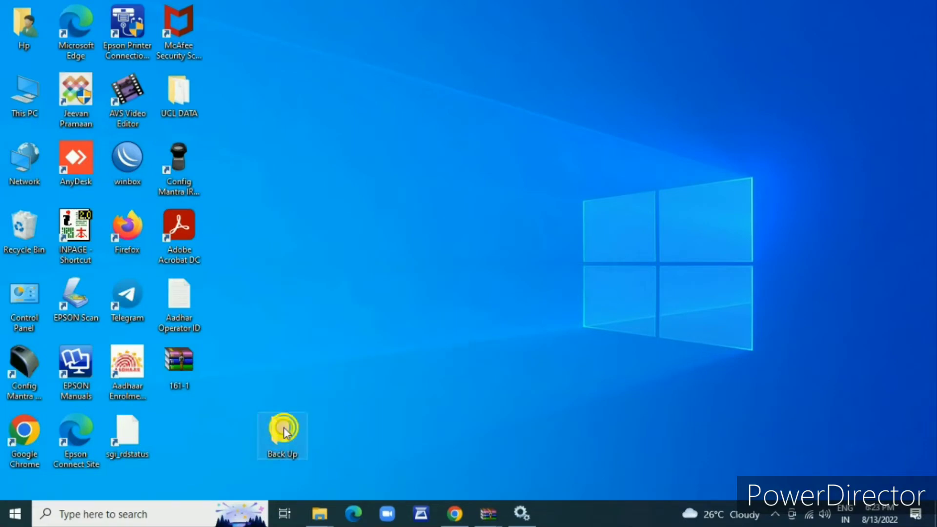
{"action": "double_click", "coordinate": [284, 430]}
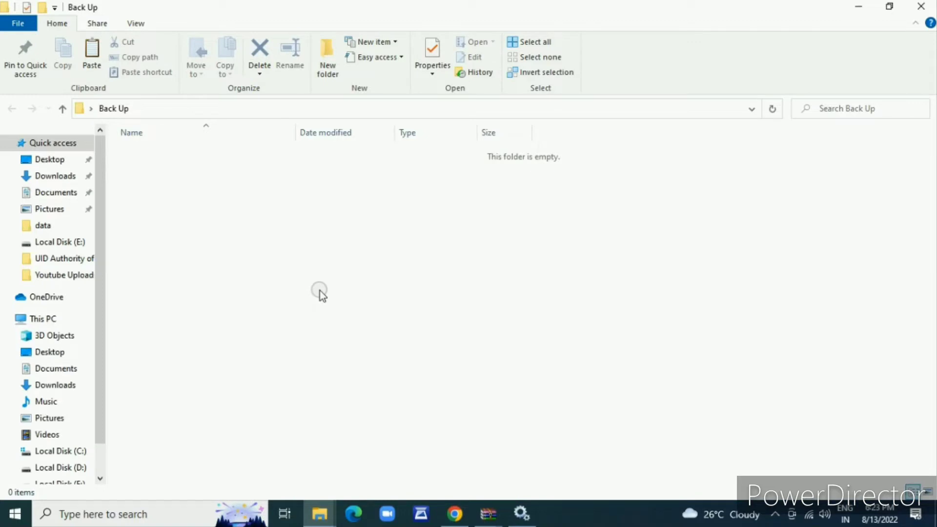
{"action": "key", "text": "ctrl+v"}
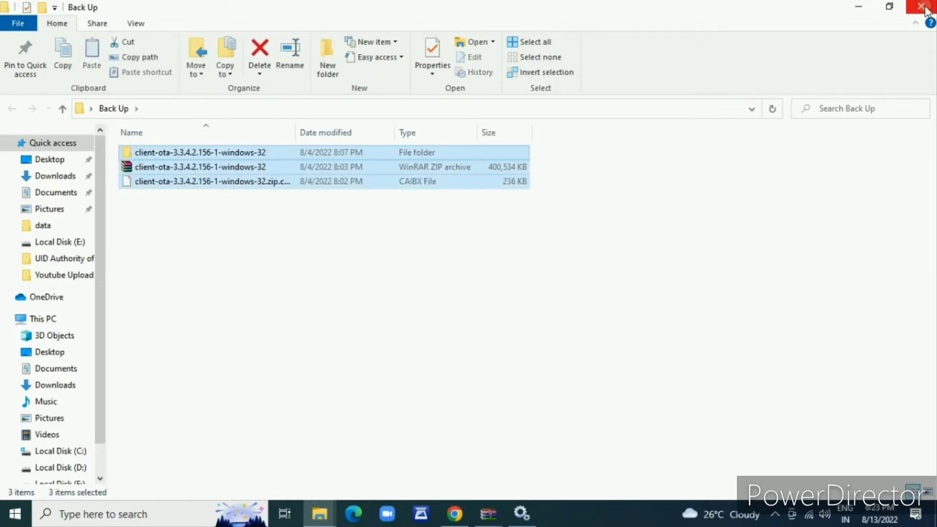
{"action": "left_click", "coordinate": [921, 7]}
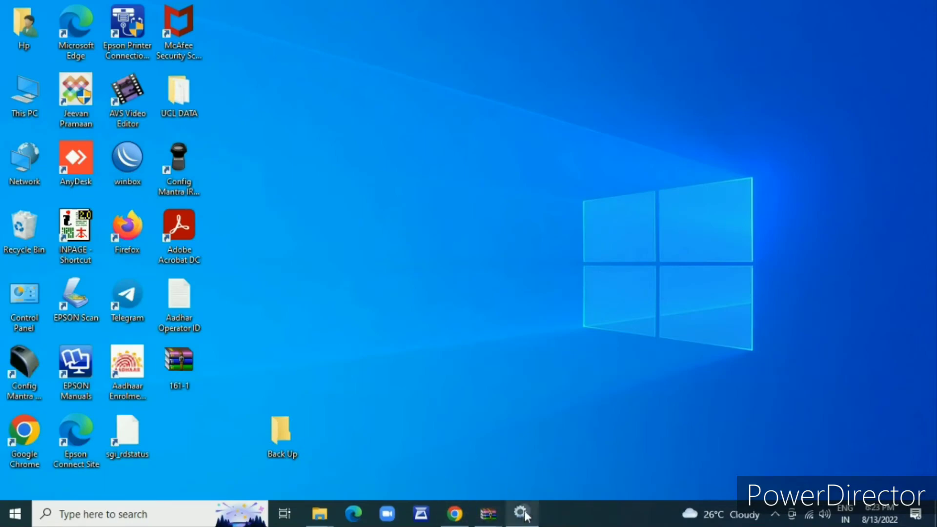
- Recheck the contents of the Aadhaar Enrolment Client's seed folder and minimize its window
{"action": "mouse_move", "coordinate": [320, 513]}
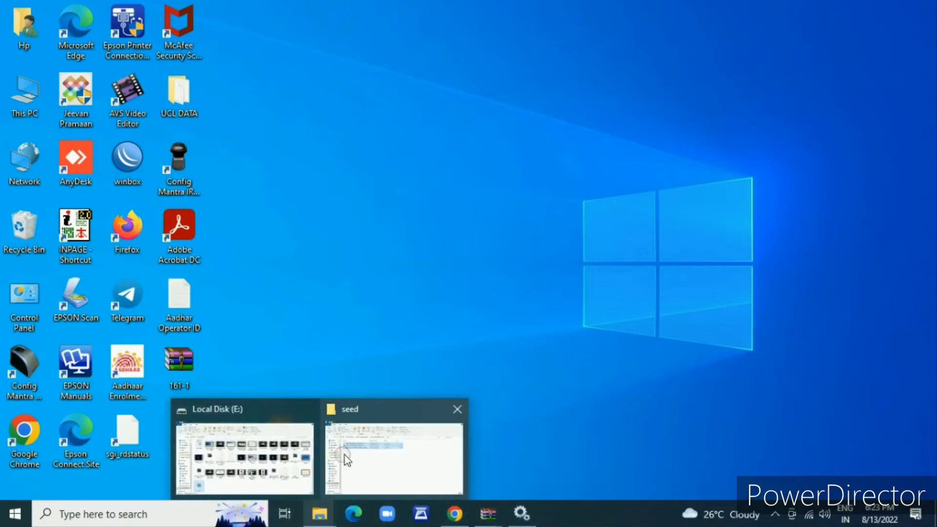
{"action": "left_click", "coordinate": [380, 450]}
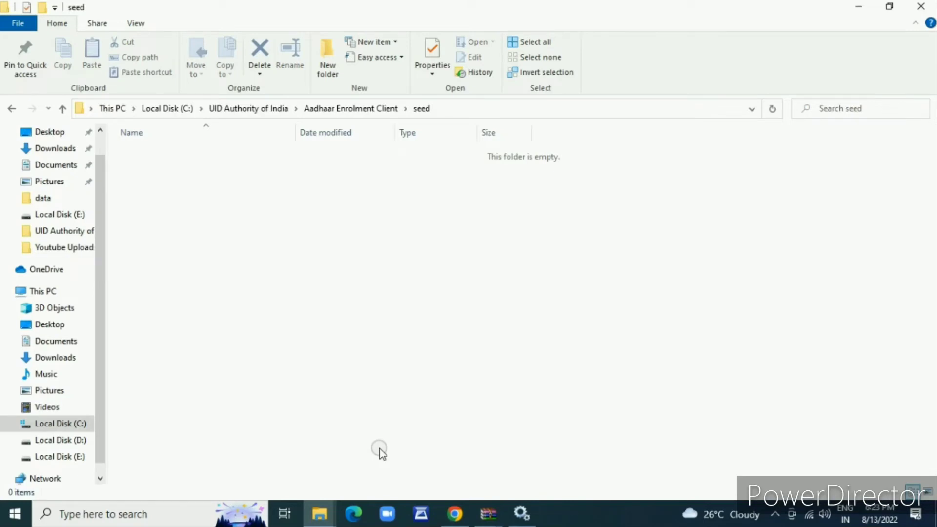
{"action": "left_click", "coordinate": [9, 110]}
{"action": "double_click", "coordinate": [178, 341]}
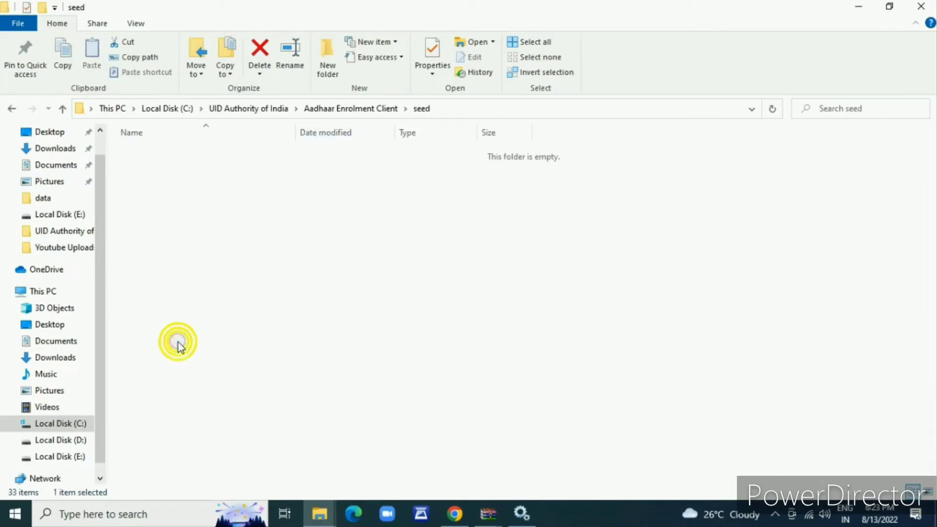
{"action": "left_click", "coordinate": [858, 7]}
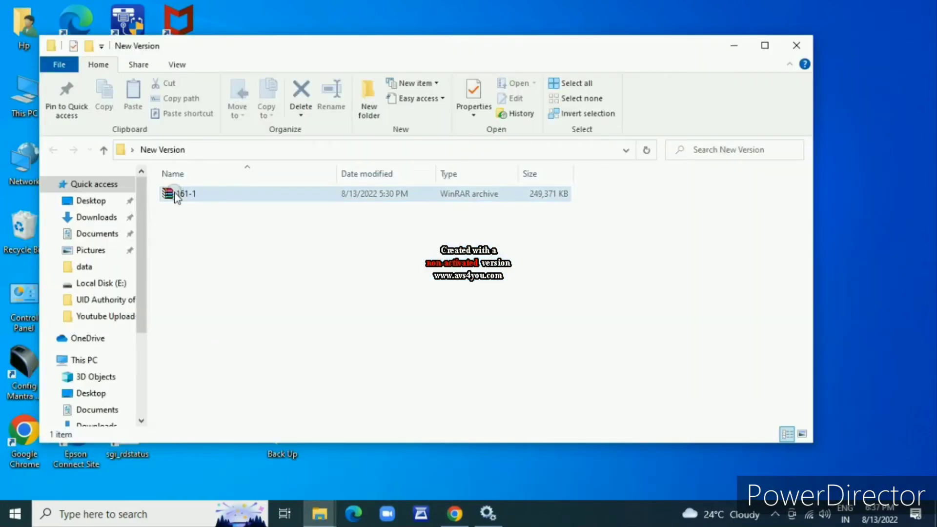
- Extract the 161-1 archive into the New Version folder, entering the archive password
{"action": "left_click", "coordinate": [170, 194]}
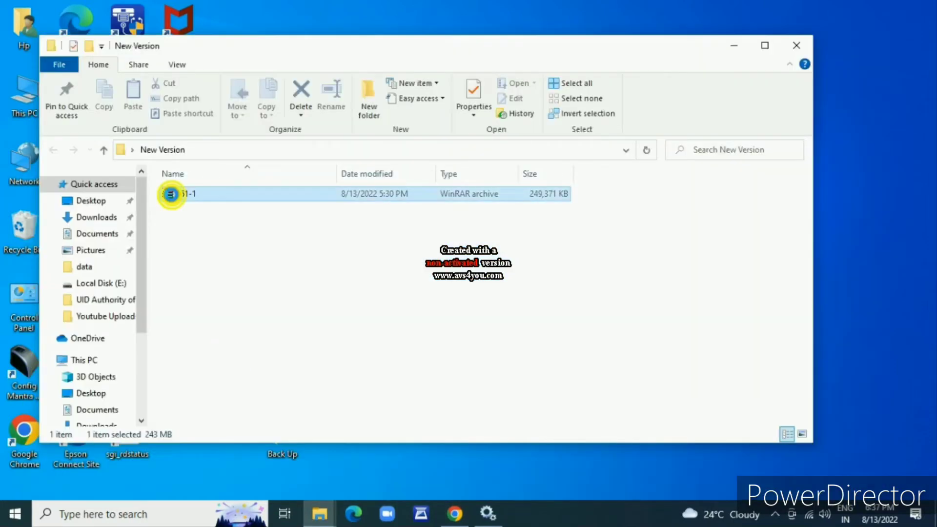
{"action": "right_click", "coordinate": [168, 194]}
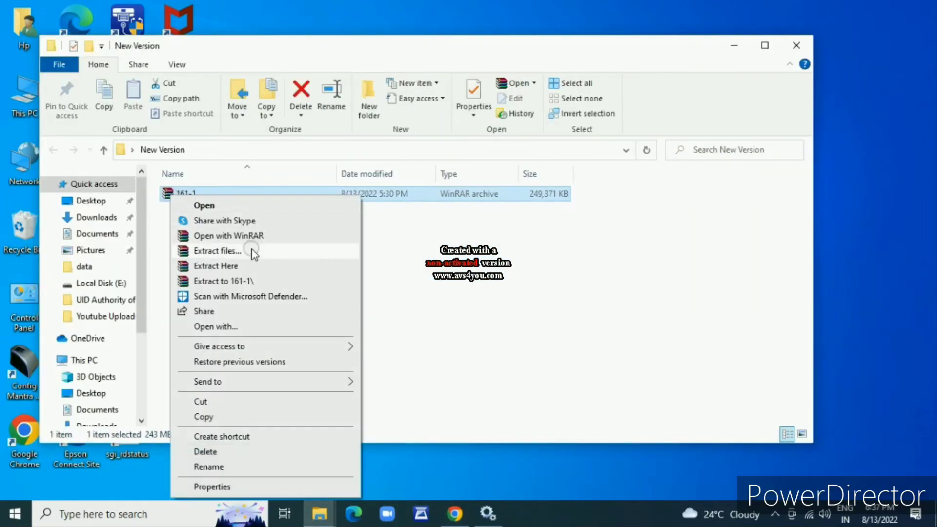
{"action": "left_click", "coordinate": [244, 266]}
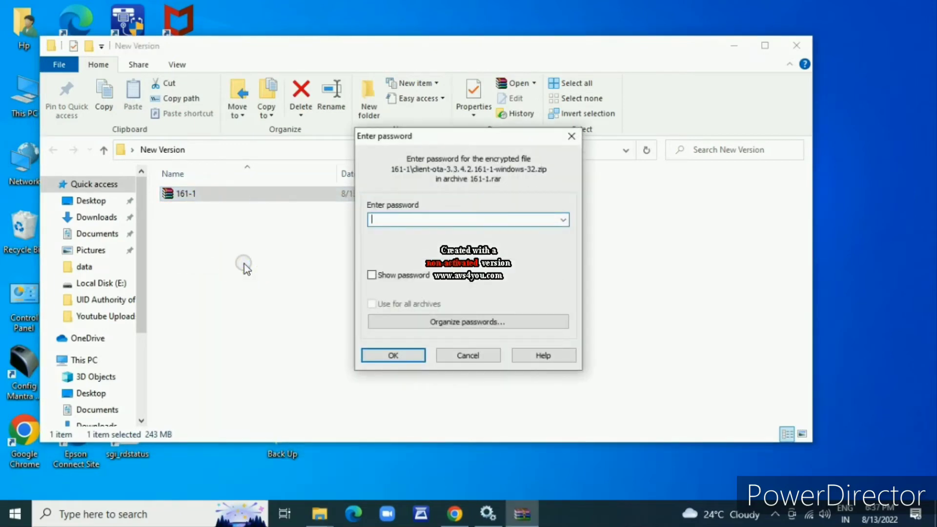
{"action": "type", "text": "•••••"}
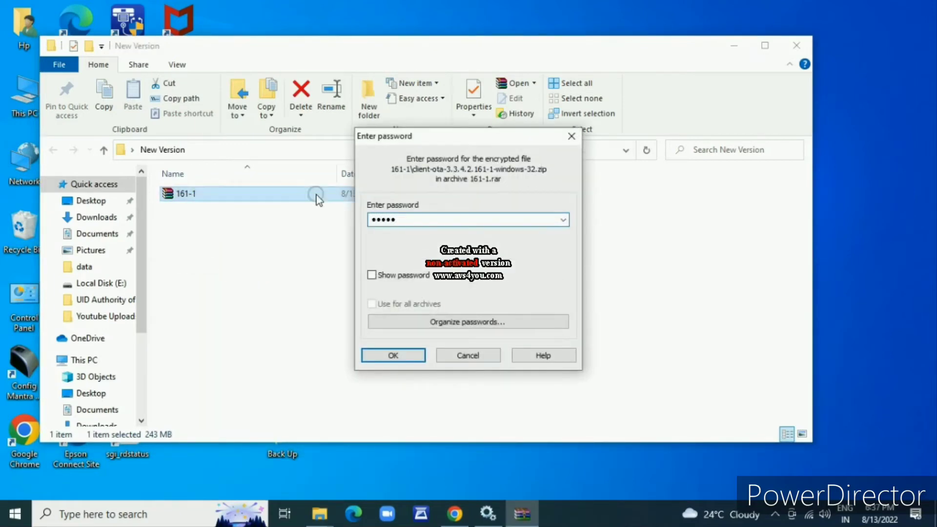
{"action": "left_click", "coordinate": [415, 356]}
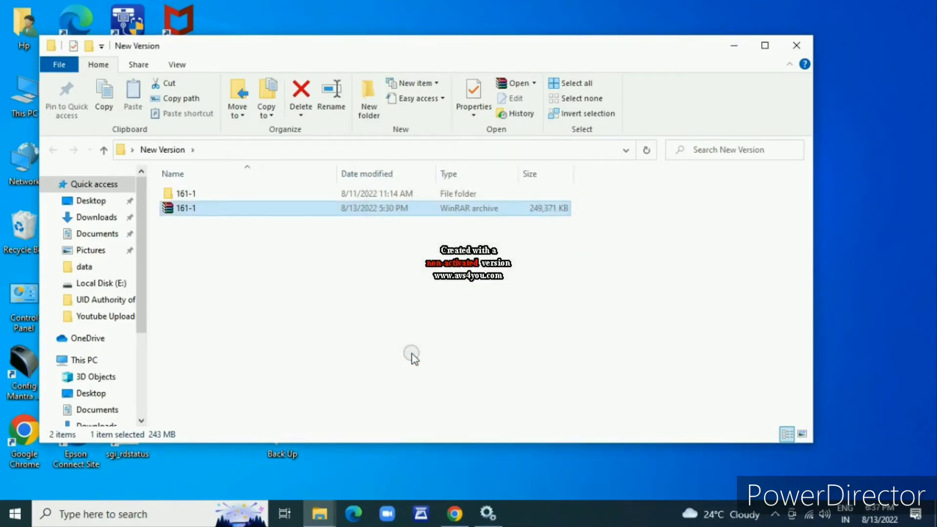
- Copy both client-ota-3.3.4.2.161-1-windows-32 files from the extracted 161-1 folder and minimize the window
{"action": "left_click", "coordinate": [204, 194]}
{"action": "double_click", "coordinate": [204, 195]}
{"action": "left_click_drag", "start_coordinate": [232, 245], "coordinate": [177, 192]}
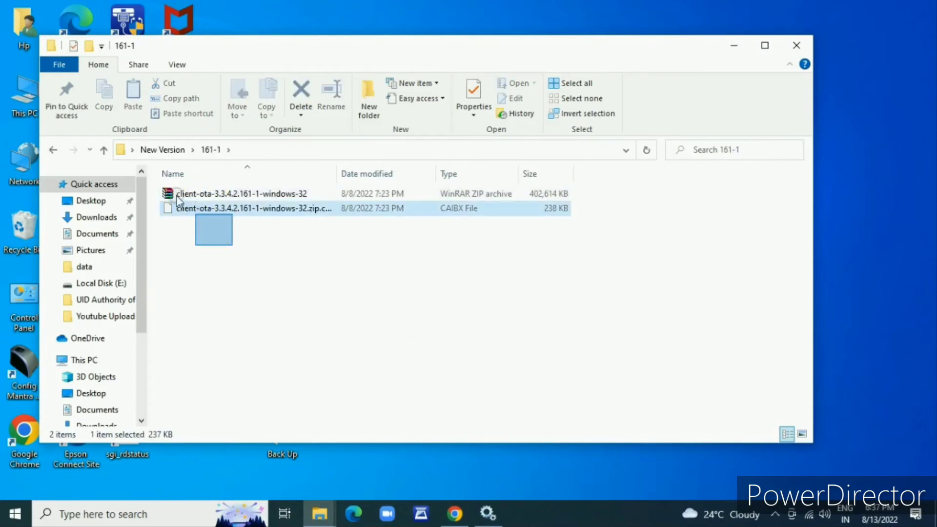
{"action": "key", "text": "ctrl+c"}
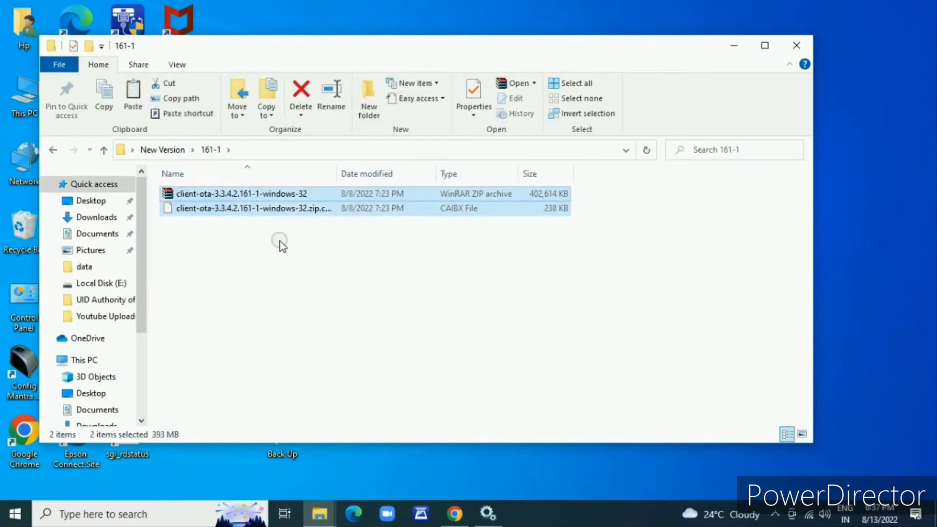
{"action": "left_click", "coordinate": [733, 45]}
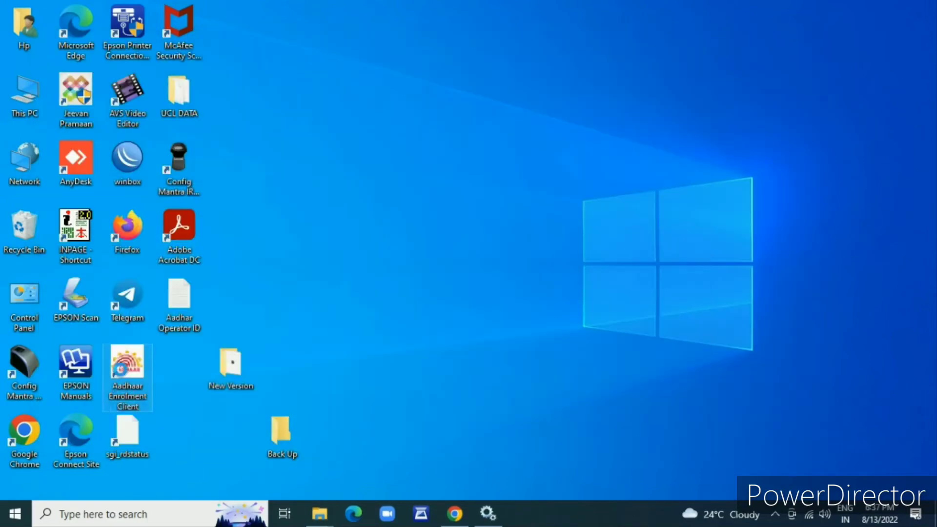
- Open the Aadhaar Enrolment Client's file location and paste the copied client-ota files into its seed folder
{"action": "right_click", "coordinate": [121, 374]}
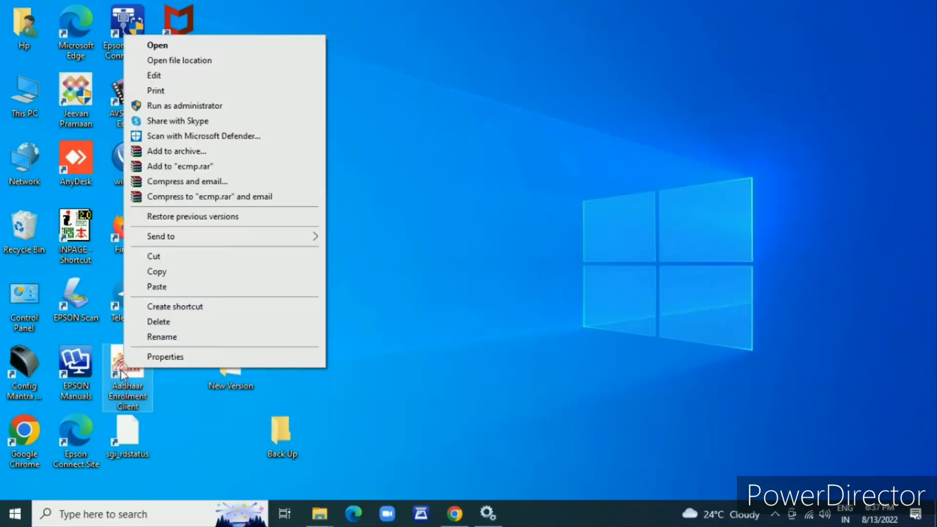
{"action": "left_click", "coordinate": [246, 59]}
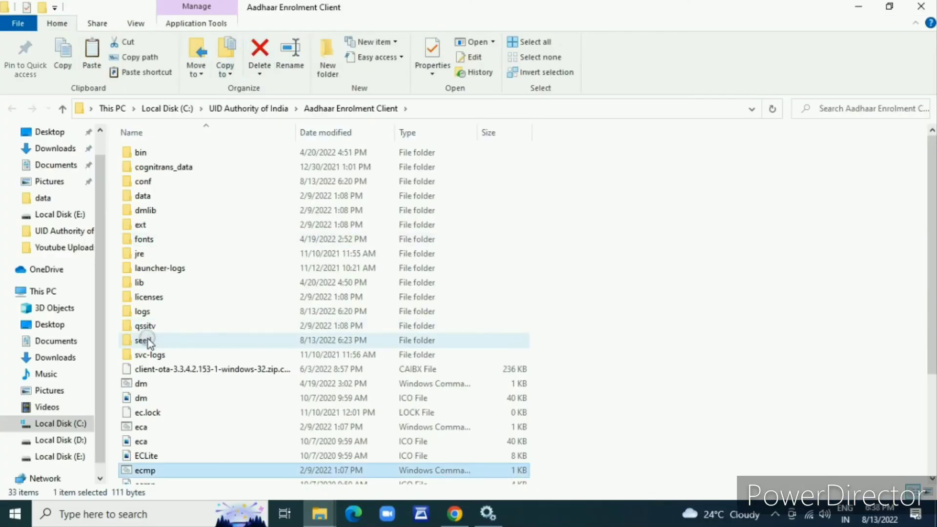
{"action": "double_click", "coordinate": [148, 339]}
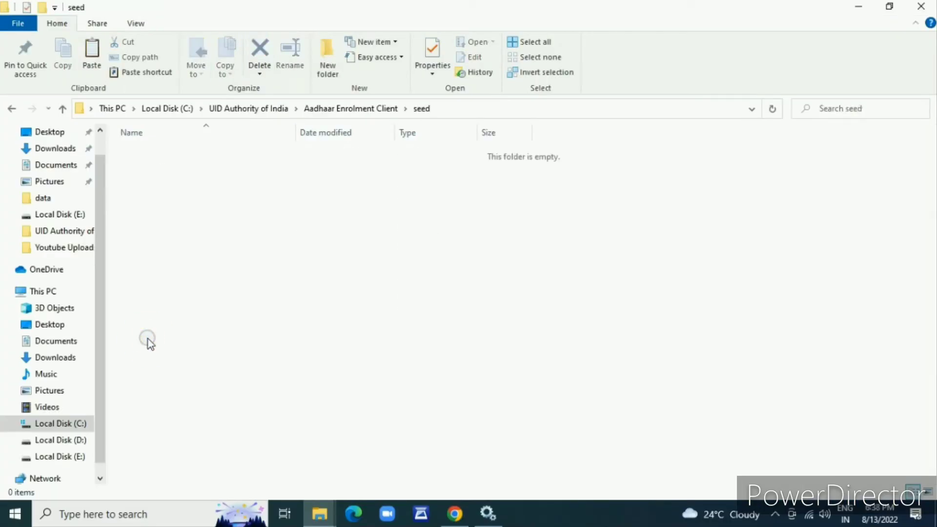
{"action": "key", "text": "ctrl+v"}
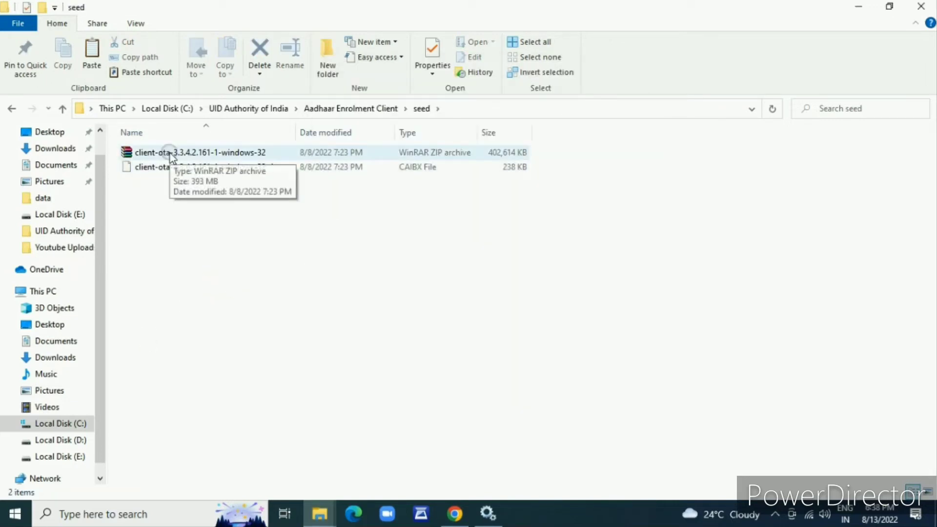
- Copy the client-ota-3.3.4.2.161-1-windows-32 ZIP archive from seed into the Aadhaar Enrolment Client folder and start extracting it there
{"action": "left_click", "coordinate": [170, 156]}
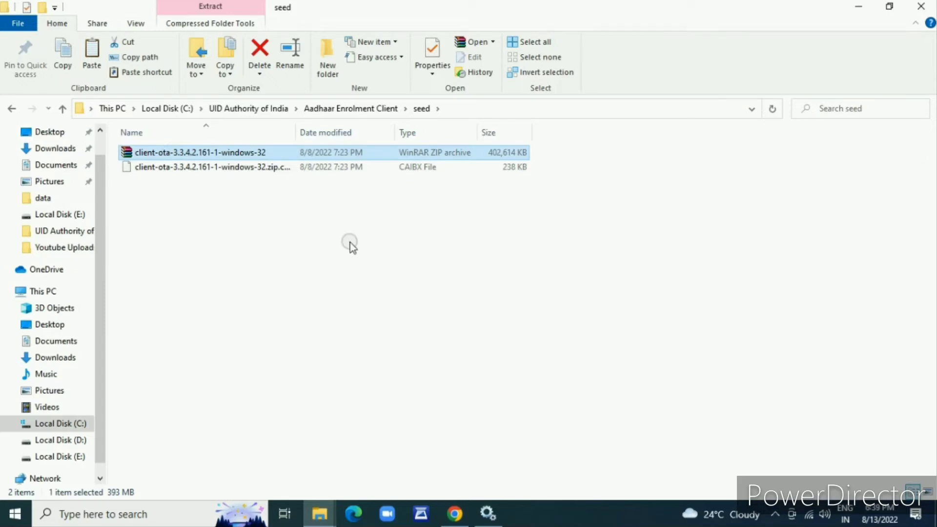
{"action": "left_click", "coordinate": [12, 107]}
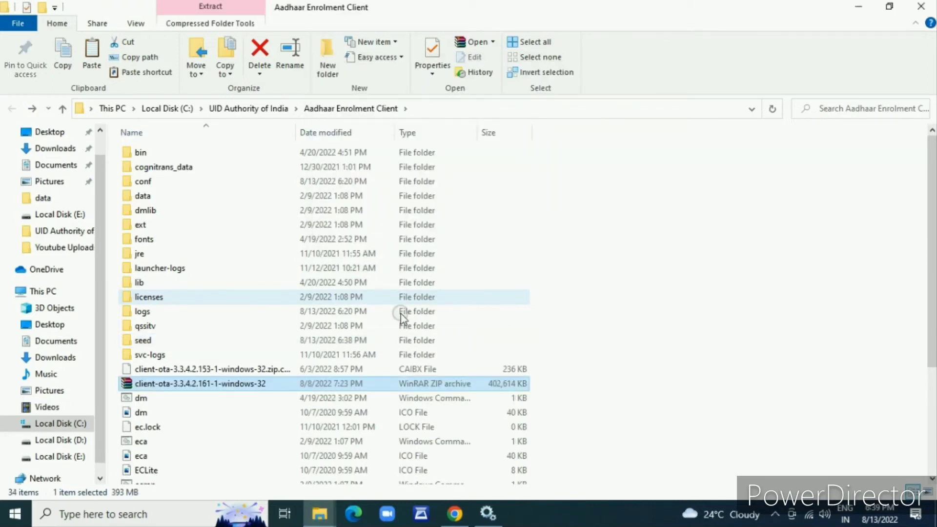
{"action": "right_click", "coordinate": [176, 385]}
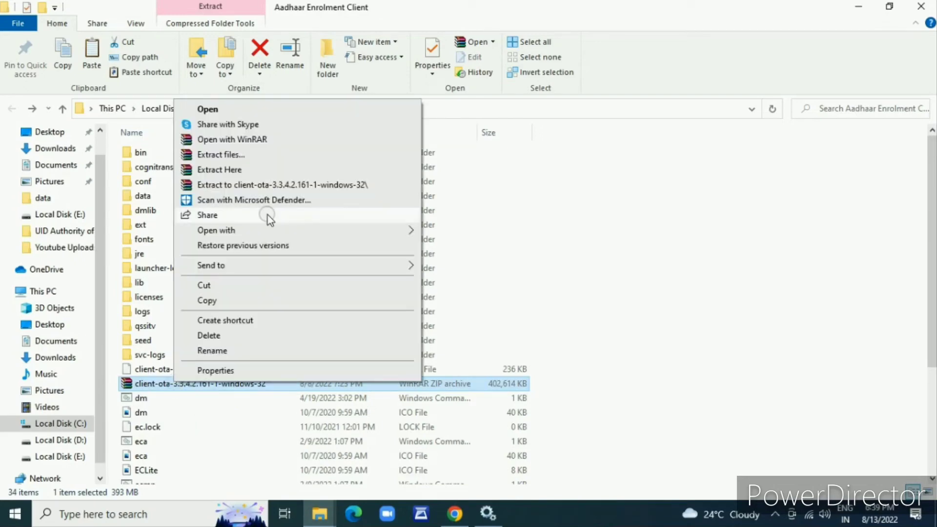
{"action": "left_click", "coordinate": [273, 169]}
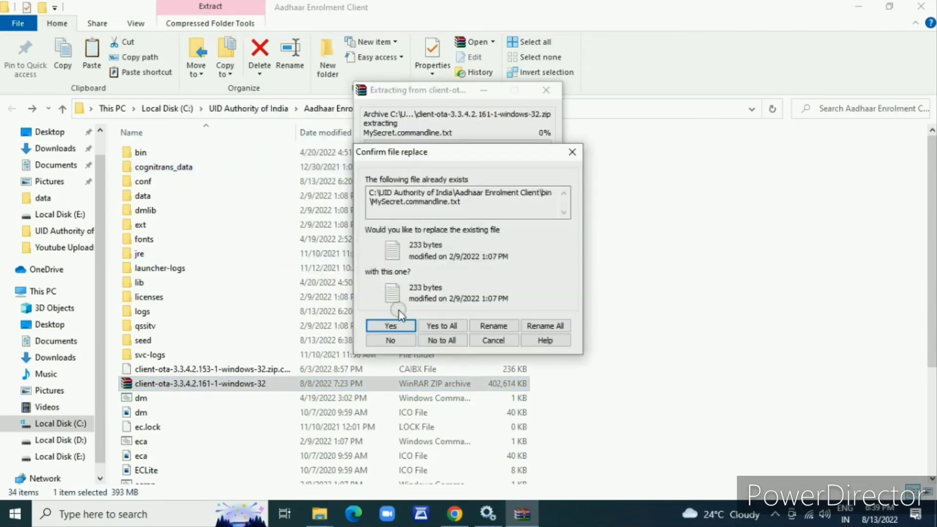
- Approve replacing the existing files one by one, then accept replacement for all remaining files of the extraction
{"action": "left_click", "coordinate": [394, 325]}
{"action": "left_click", "coordinate": [394, 325]}
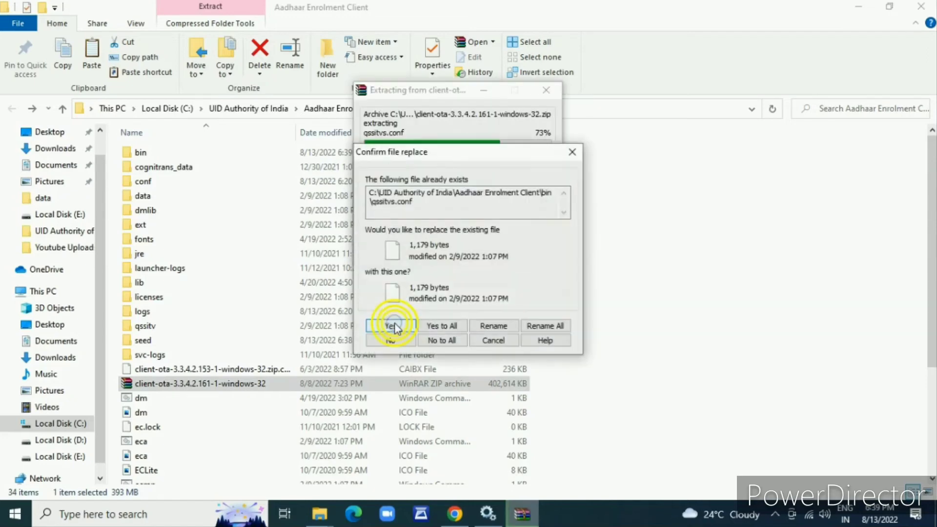
{"action": "left_click", "coordinate": [394, 324]}
{"action": "left_click", "coordinate": [393, 325]}
{"action": "left_click", "coordinate": [392, 325]}
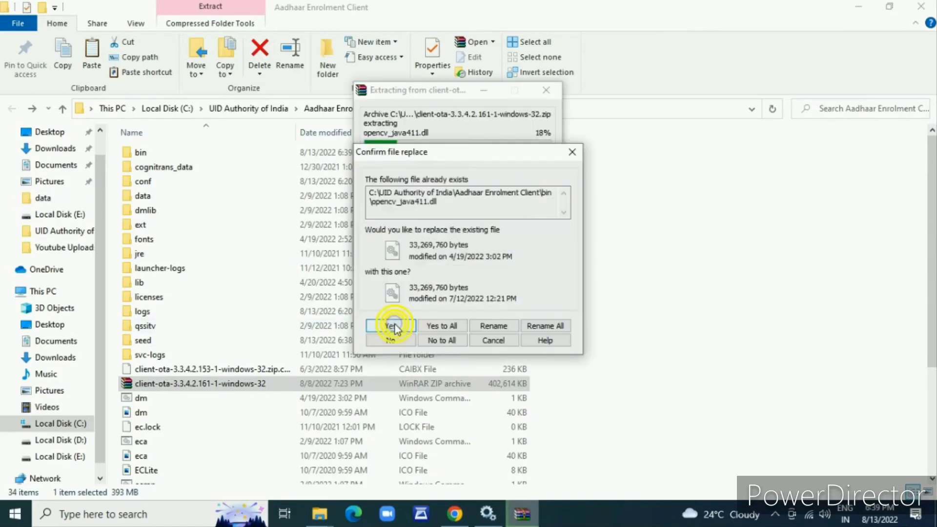
{"action": "left_click", "coordinate": [393, 325]}
{"action": "left_click", "coordinate": [394, 325]}
{"action": "left_click", "coordinate": [393, 325]}
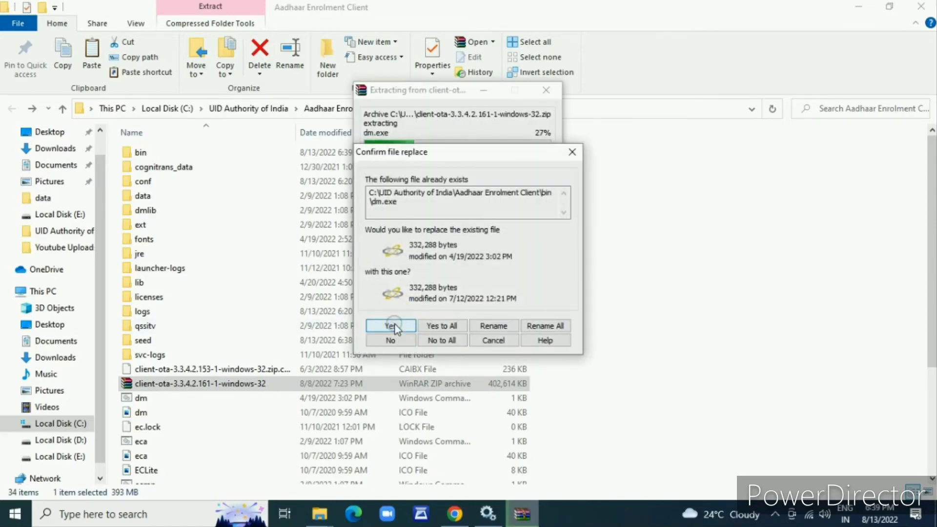
{"action": "left_click", "coordinate": [393, 325]}
{"action": "left_click", "coordinate": [395, 324]}
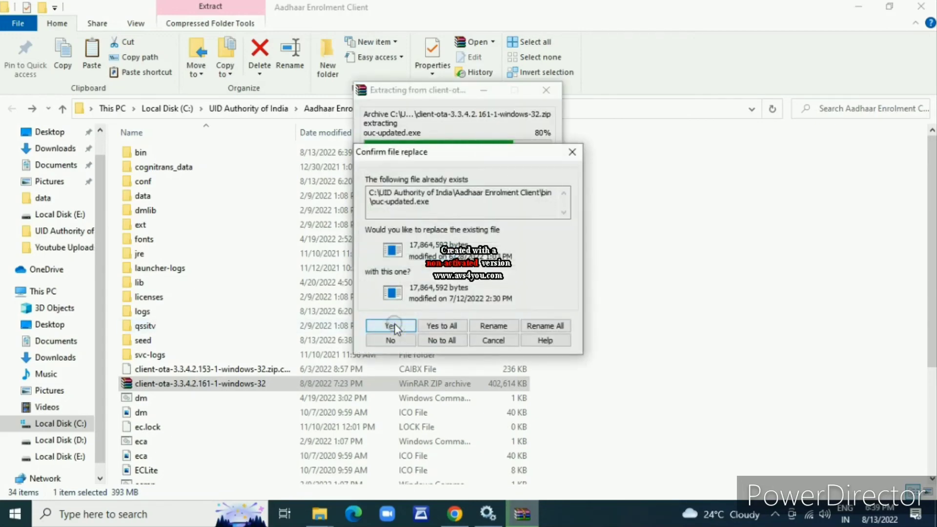
{"action": "left_click", "coordinate": [432, 326]}
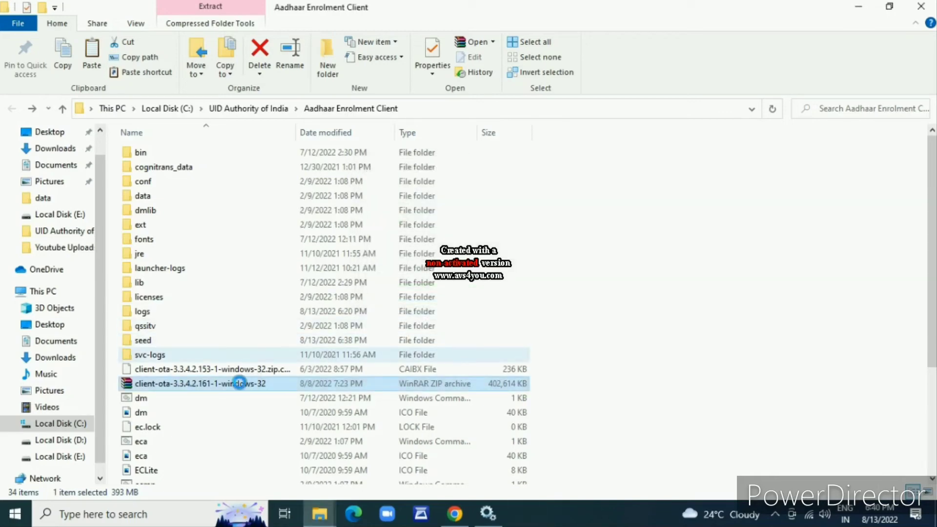
- Delete the client-ota-3.3.4.2.161-1-windows-32 ZIP archive from the Aadhaar Enrolment Client folder and close the window
{"action": "left_click", "coordinate": [240, 382]}
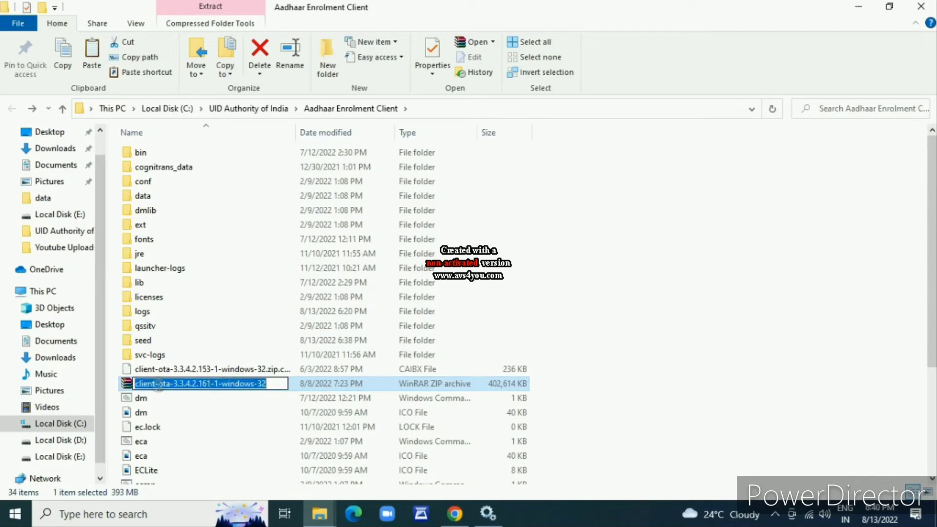
{"action": "right_click", "coordinate": [124, 385]}
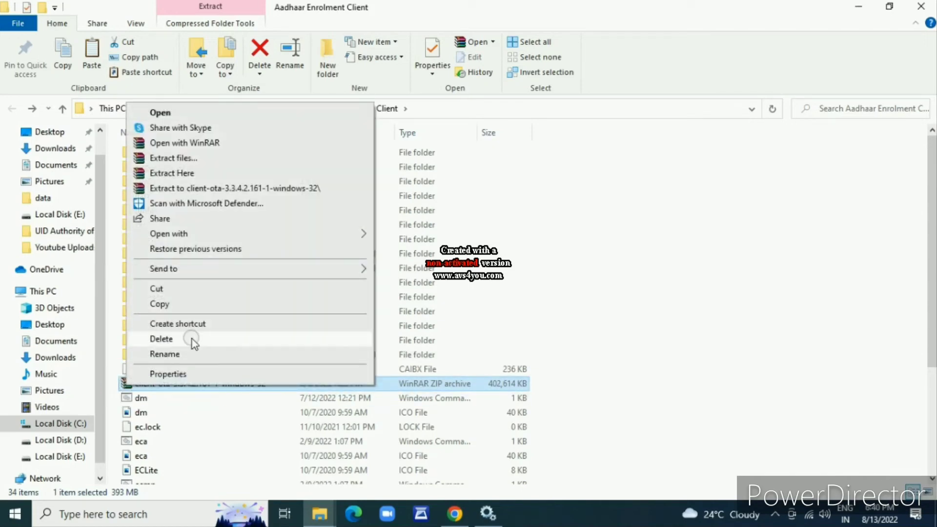
{"action": "left_click", "coordinate": [192, 338]}
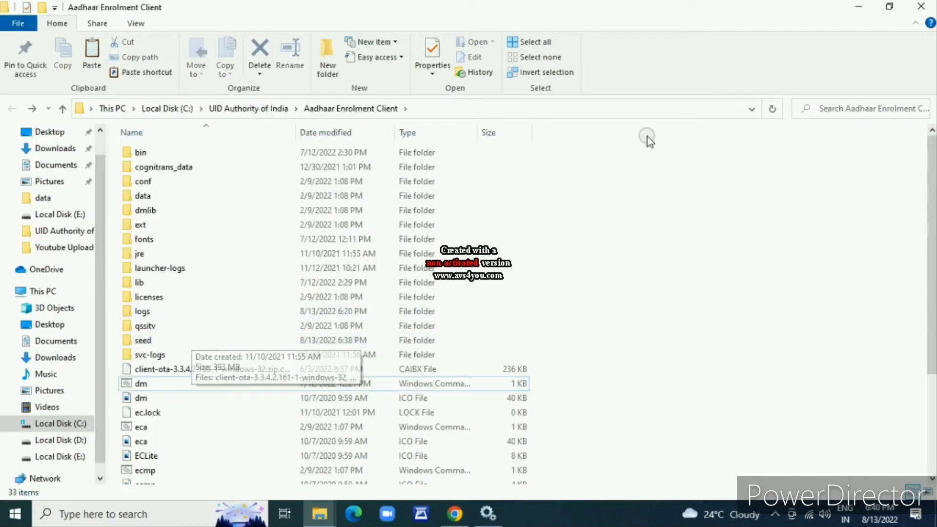
{"action": "left_click", "coordinate": [921, 6]}
- Switch to Services and start the AADHAAR Camera Vendor Device Manager and Aadhaar Multiplatform Device Manager services
{"action": "left_click", "coordinate": [488, 513]}
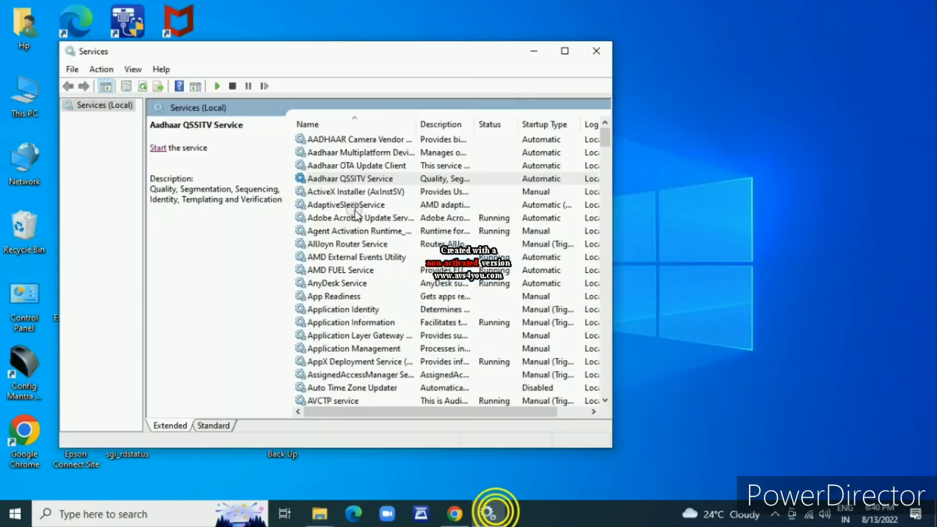
{"action": "left_click", "coordinate": [328, 144]}
{"action": "left_click", "coordinate": [158, 159]}
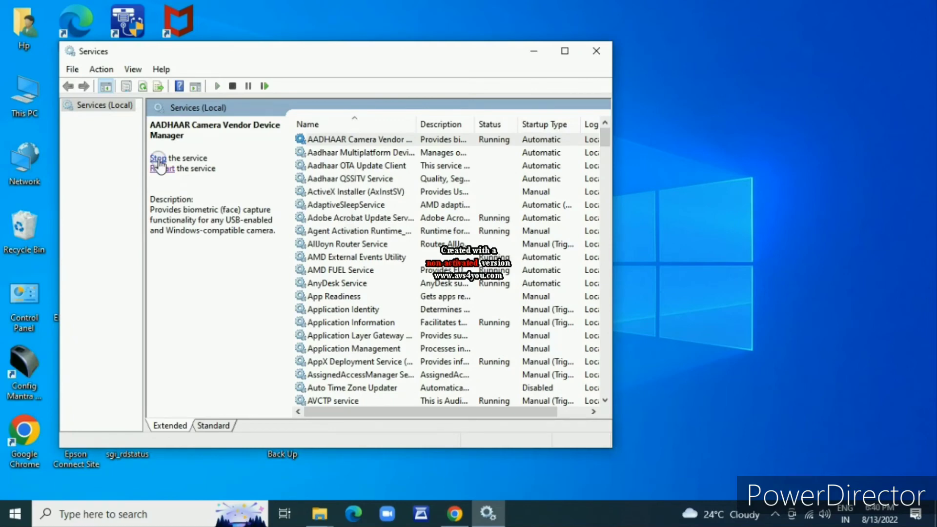
{"action": "left_click", "coordinate": [312, 153]}
{"action": "left_click", "coordinate": [157, 158]}
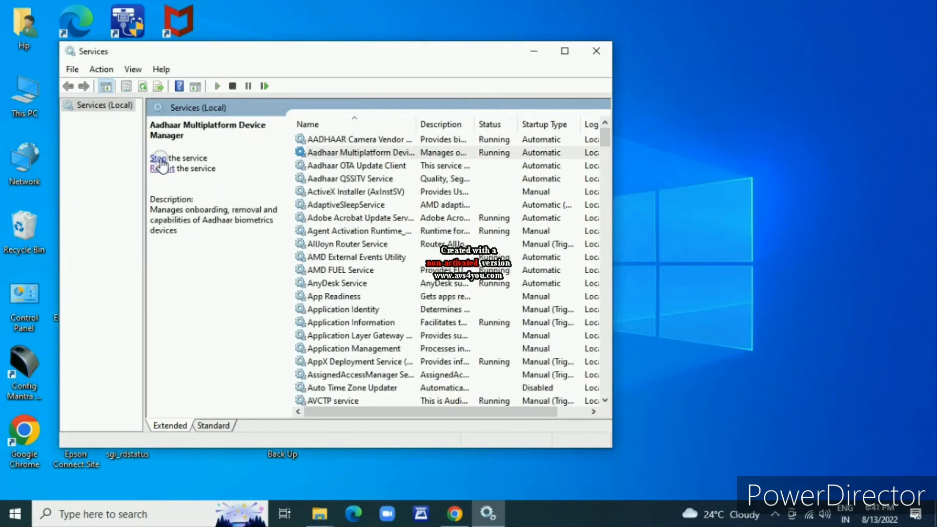
- Start the Aadhaar OTA Update Client and Aadhaar QSSITV Service services
{"action": "left_click", "coordinate": [329, 165]}
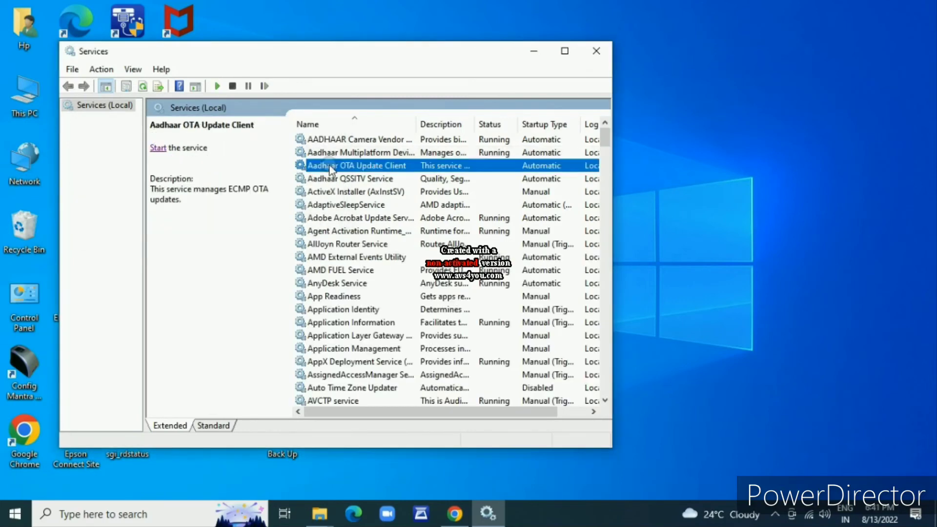
{"action": "left_click", "coordinate": [157, 148]}
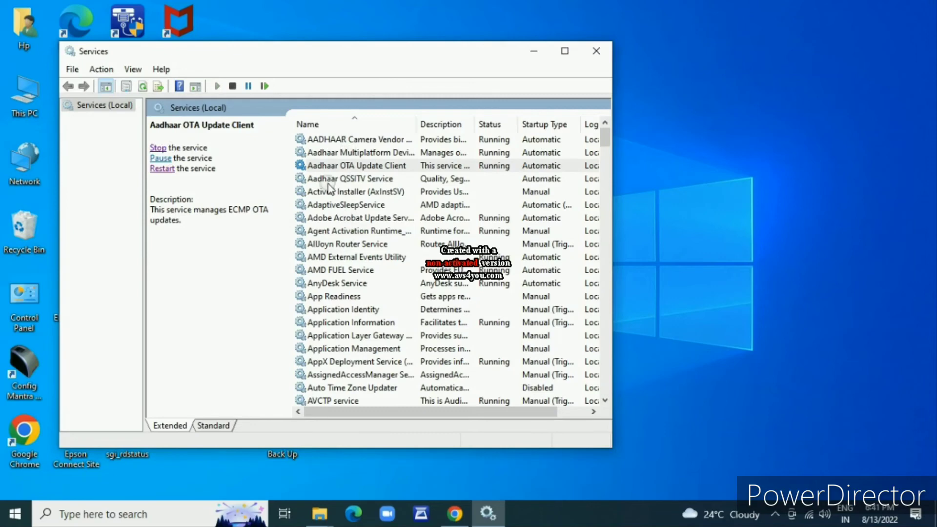
{"action": "left_click", "coordinate": [324, 179]}
{"action": "left_click", "coordinate": [158, 148]}
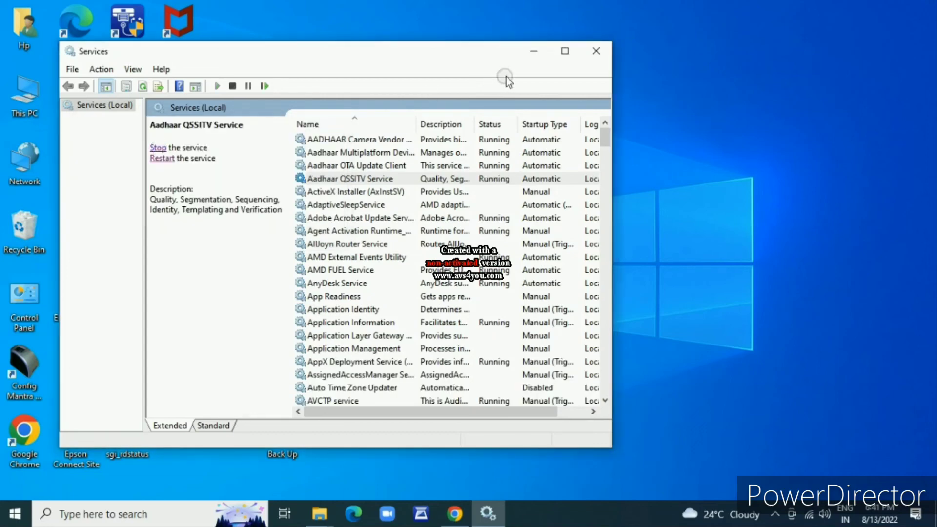
- Close the Services window and launch the Aadhaar Enrolment Client from the desktop
{"action": "left_click", "coordinate": [599, 53]}
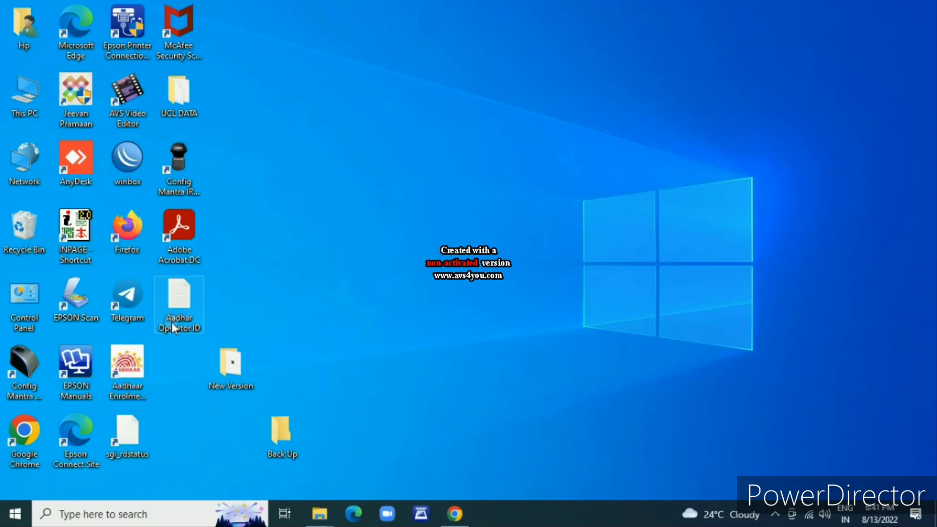
{"action": "double_click", "coordinate": [127, 366]}
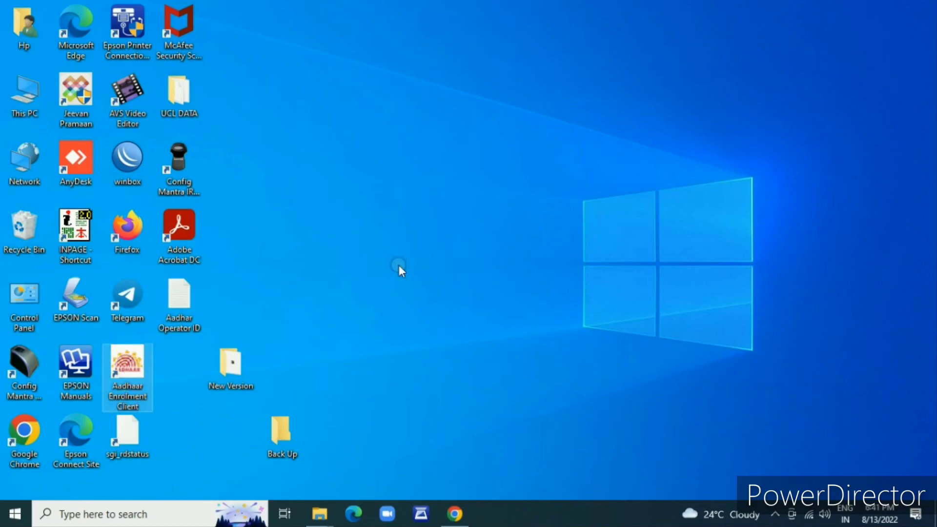